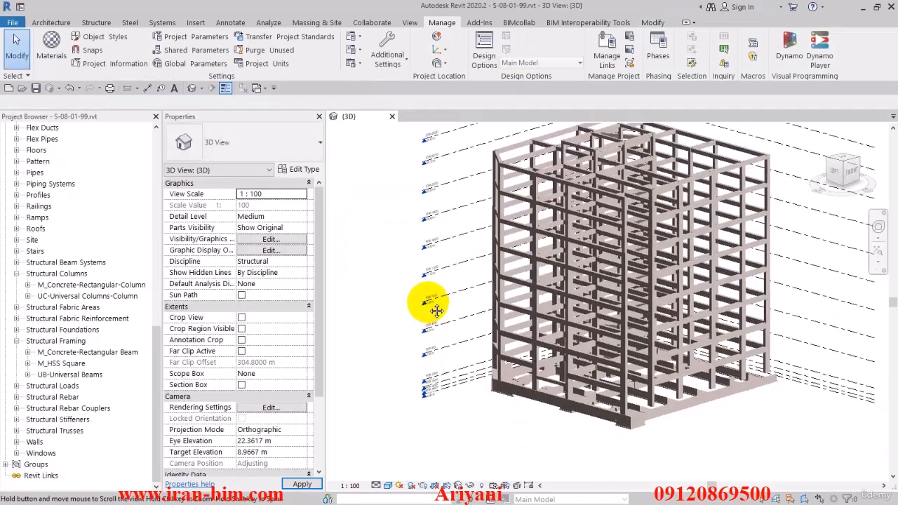
- Switch to the 98.02.02.dwg drawing in AutoCAD and examine its structural sheets and the excavation stage sections
scroll(570, 410, up, 2)
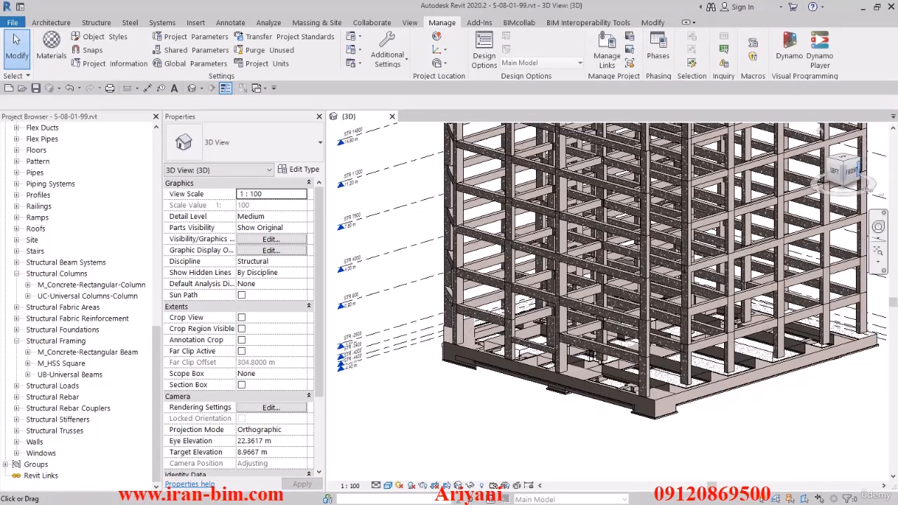
drag(897, 137, 370, 1)
scroll(356, 259, down, 10)
mouse_move(503, 237)
middle_down()
mouse_move(431, 361)
mouse_move(425, 421)
middle_up()
scroll(444, 288, down, 4)
middle_drag(445, 287, 445, 412)
middle_drag(396, 225, 438, 322)
scroll(367, 245, up, 4)
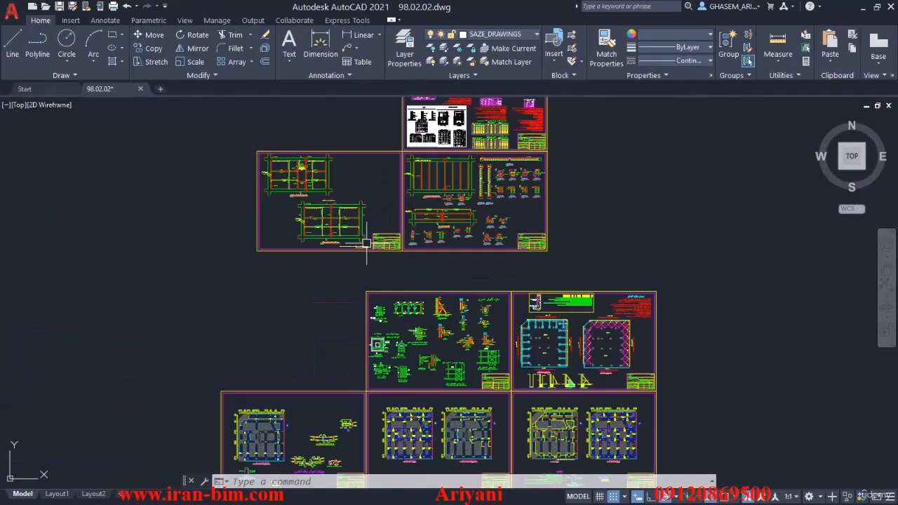
scroll(433, 201, up, 2)
scroll(547, 184, up, 4)
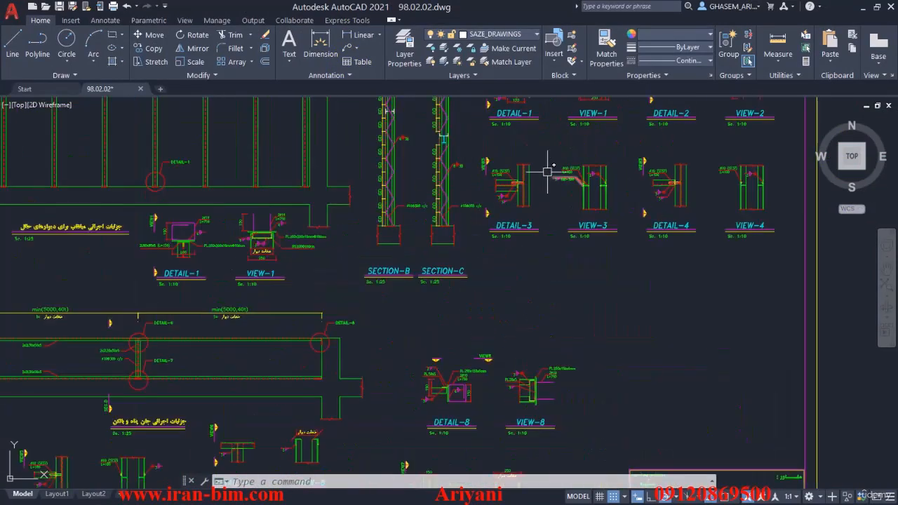
scroll(541, 255, down, 4)
mouse_move(530, 454)
middle_down()
mouse_move(527, 334)
mouse_move(449, 224)
mouse_move(384, 186)
middle_up()
scroll(431, 231, up, 5)
scroll(518, 322, up, 6)
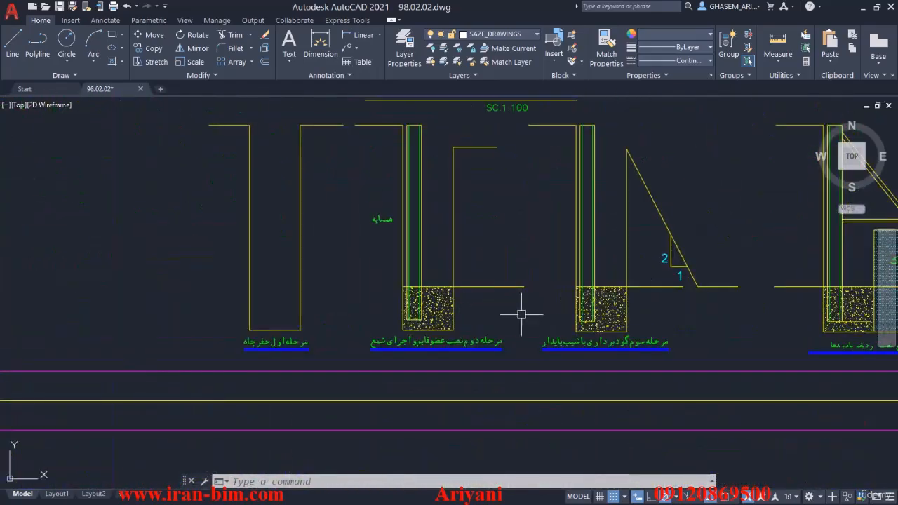
- Examine the P1 pile cross-section, the vertical-member-to-pile connection detail and the retaining structure plans
middle_drag(522, 311, 468, 326)
scroll(469, 324, down, 6)
mouse_move(421, 253)
middle_down()
mouse_move(430, 309)
mouse_move(876, 326)
middle_up()
middle_drag(342, 288, 329, 331)
scroll(325, 310, up, 4)
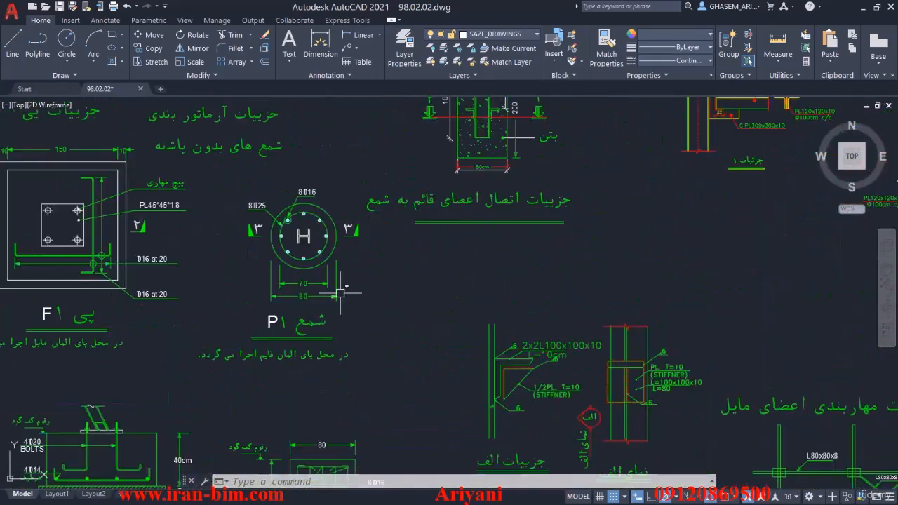
middle_drag(343, 283, 366, 375)
scroll(553, 197, up, 4)
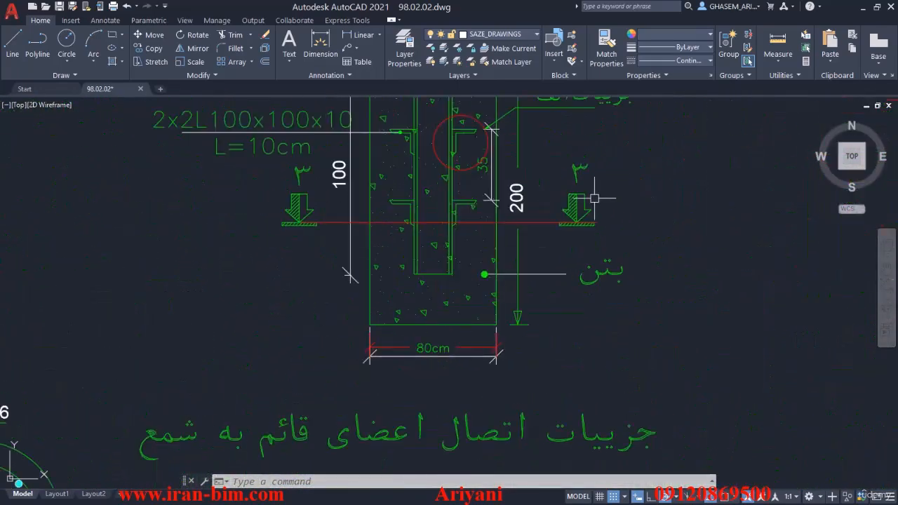
middle_drag(560, 179, 544, 224)
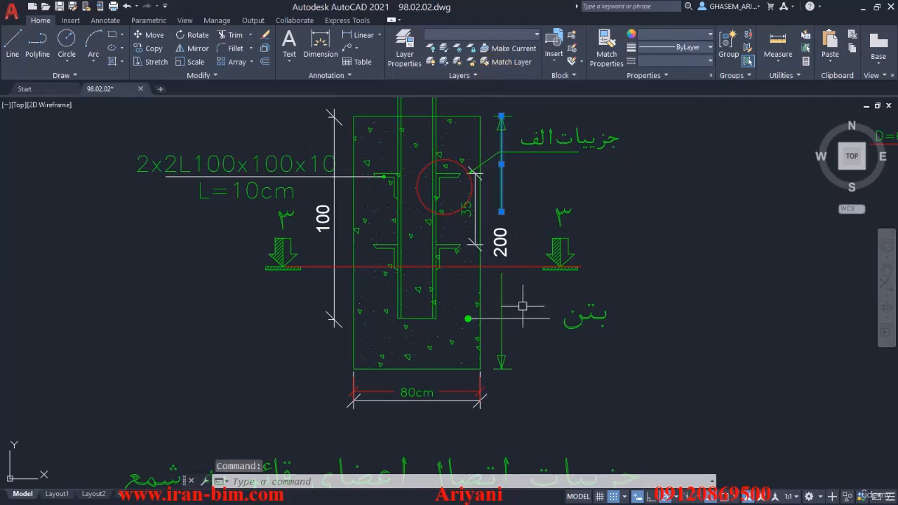
key(Escape)
scroll(502, 276, down, 4)
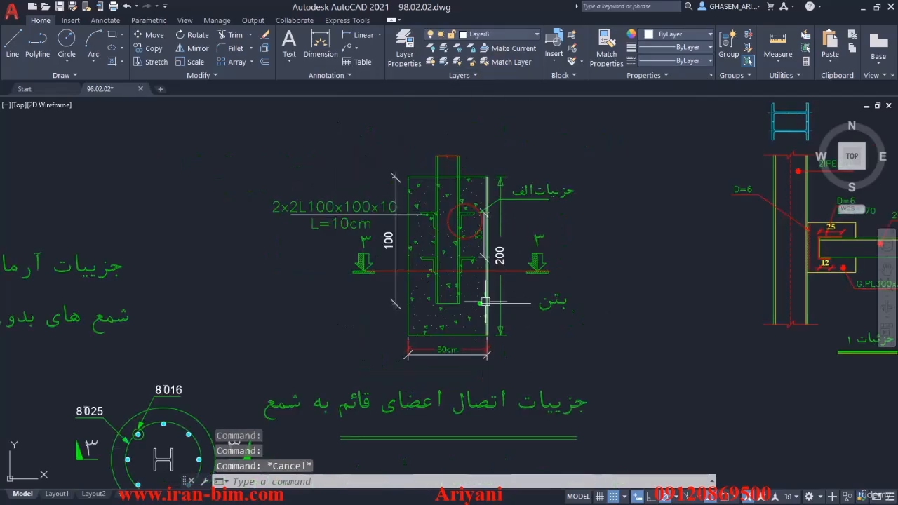
middle_drag(425, 365, 481, 244)
scroll(377, 276, up, 4)
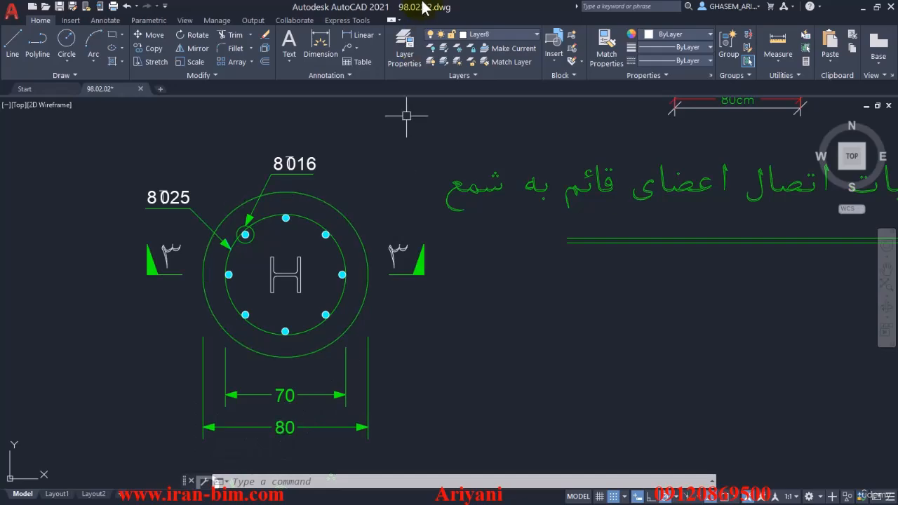
scroll(315, 267, down, 5)
scroll(496, 256, up, 5)
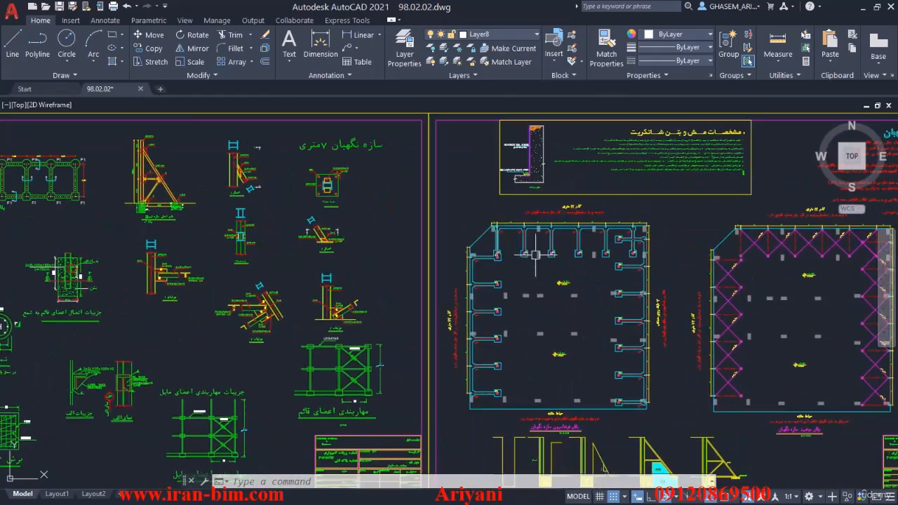
middle_drag(485, 312, 481, 232)
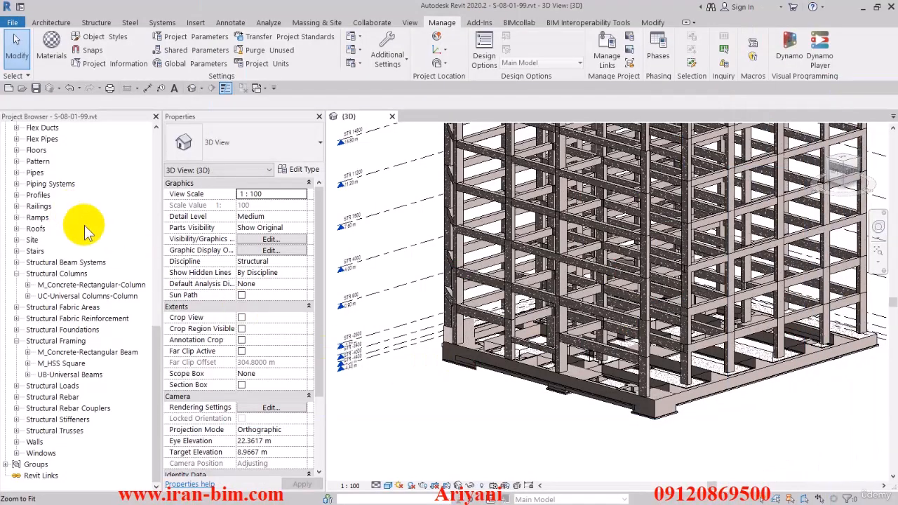
- Switch back to Revit and open the floor plan of level STR -4000 from the North elevation
scroll(88, 239, up, 10)
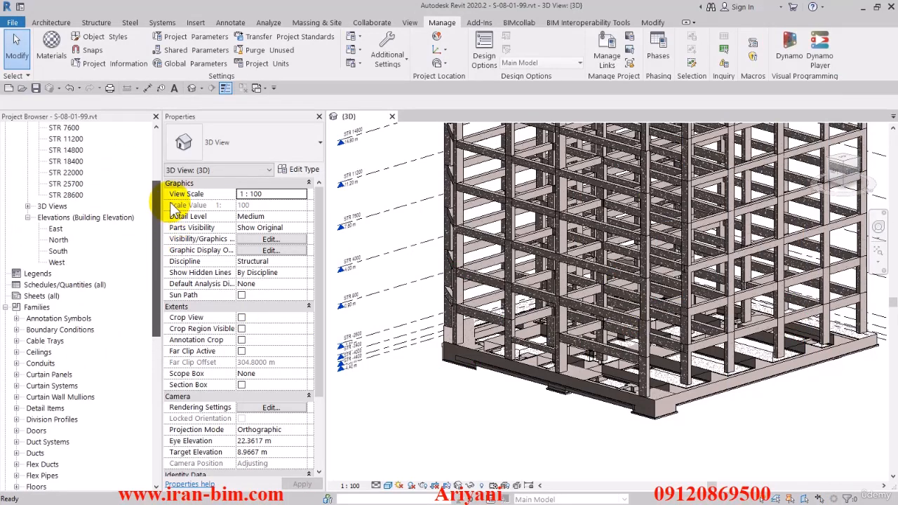
double_click(59, 239)
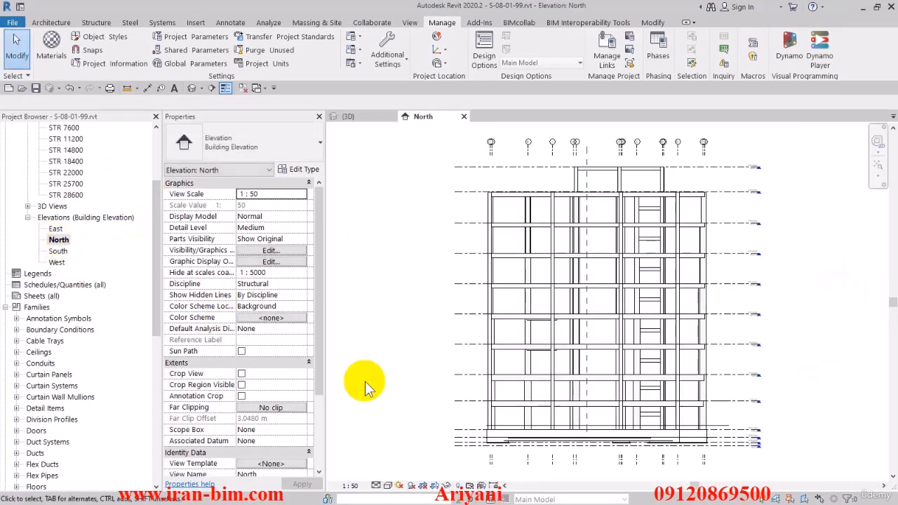
scroll(688, 422, up, 5)
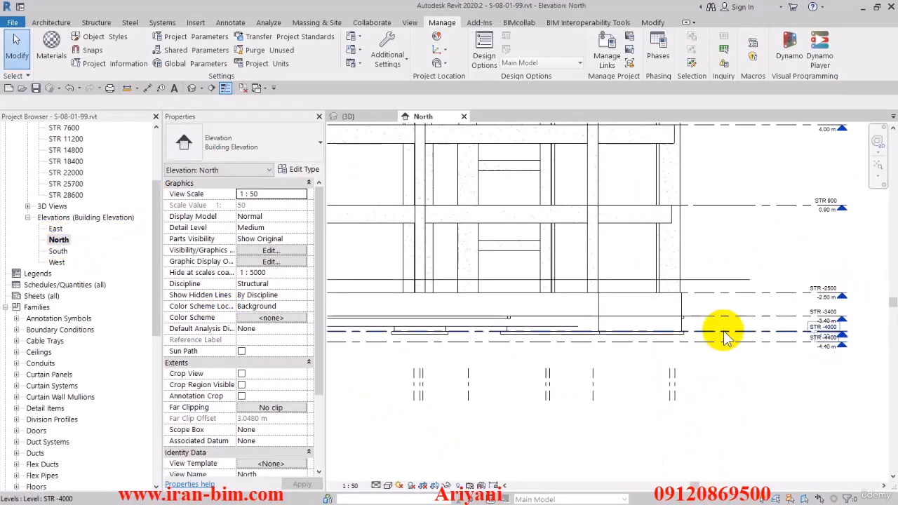
click(727, 336)
scroll(727, 337, up, 5)
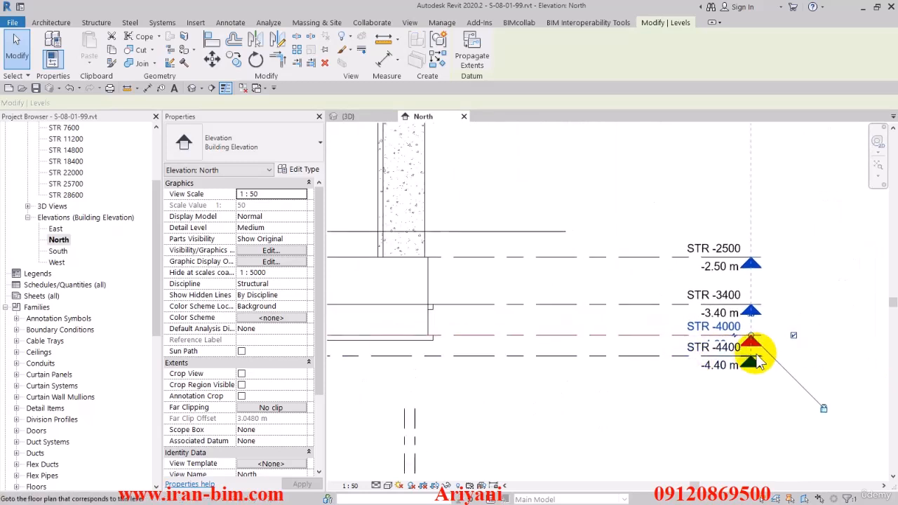
right_click(644, 333)
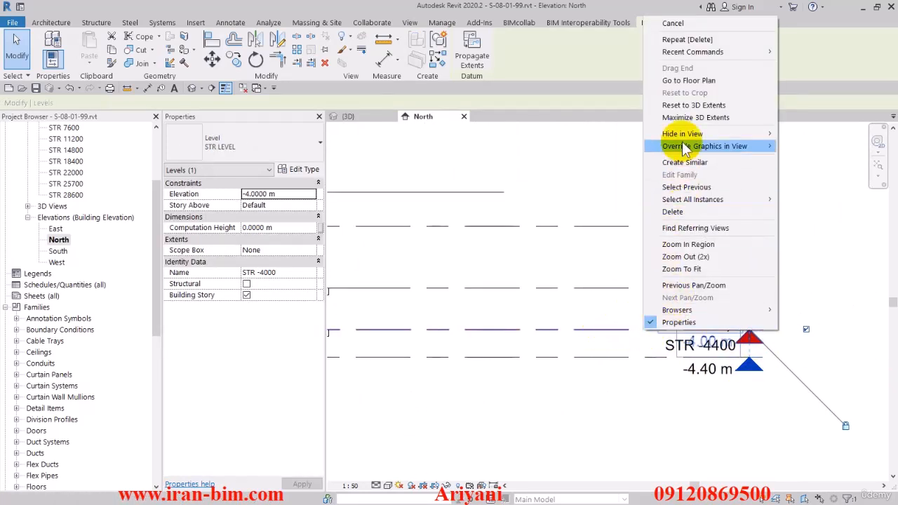
click(686, 81)
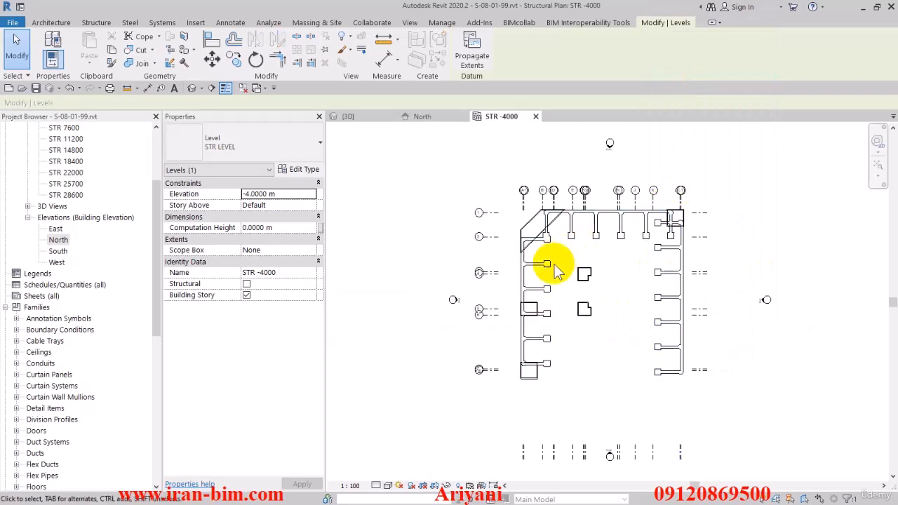
- Load the M_Concrete-Round-Column structural column family from the Concrete folder of the US Metric library
scroll(523, 438, up, 1)
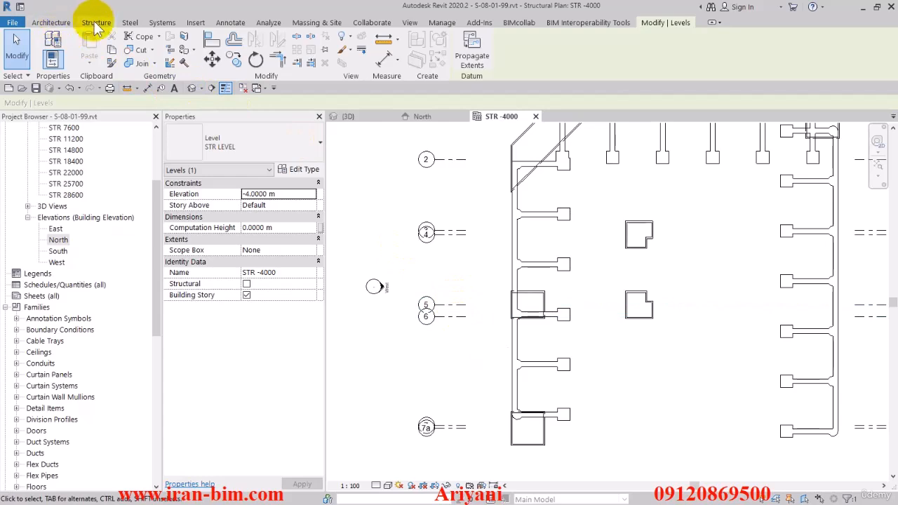
click(96, 23)
click(102, 48)
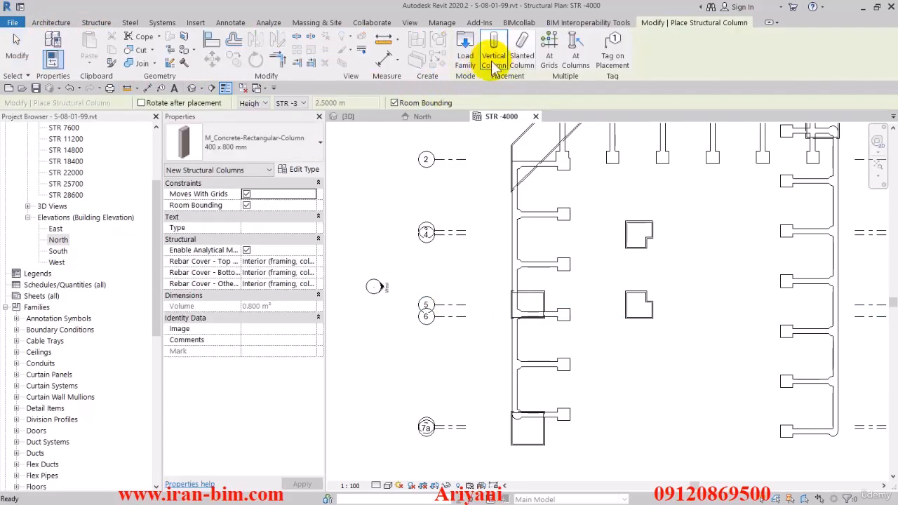
click(464, 62)
scroll(351, 231, down, 8)
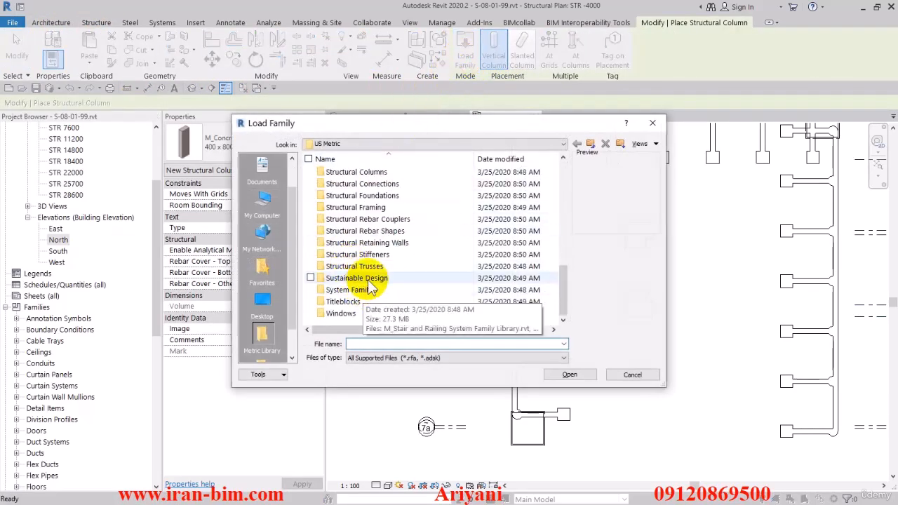
double_click(374, 172)
double_click(374, 173)
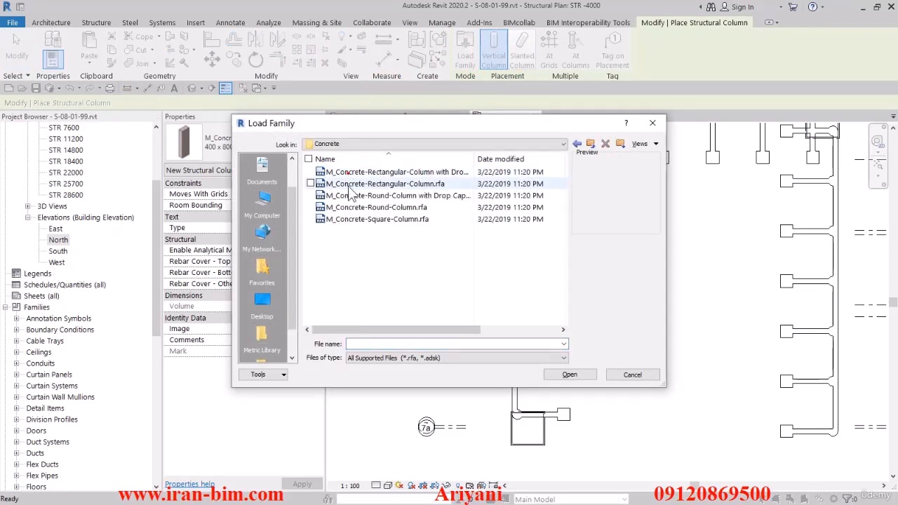
click(390, 220)
click(379, 207)
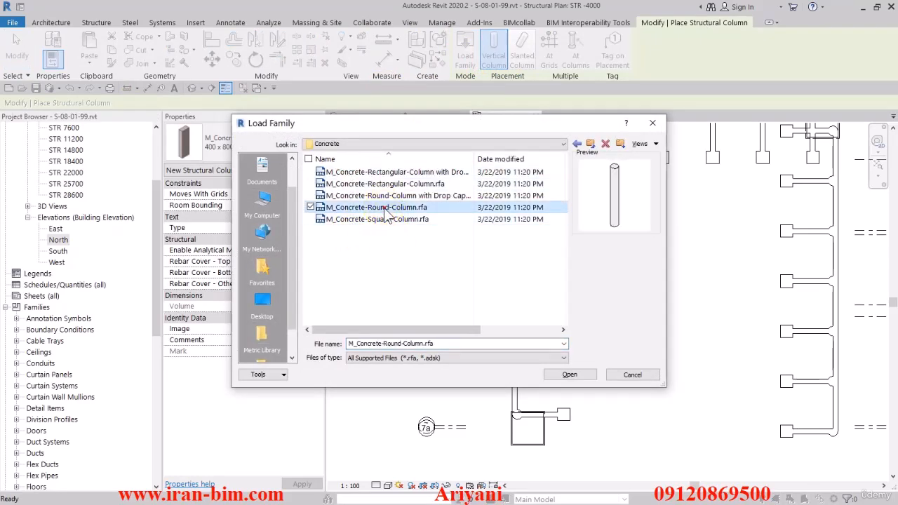
click(570, 375)
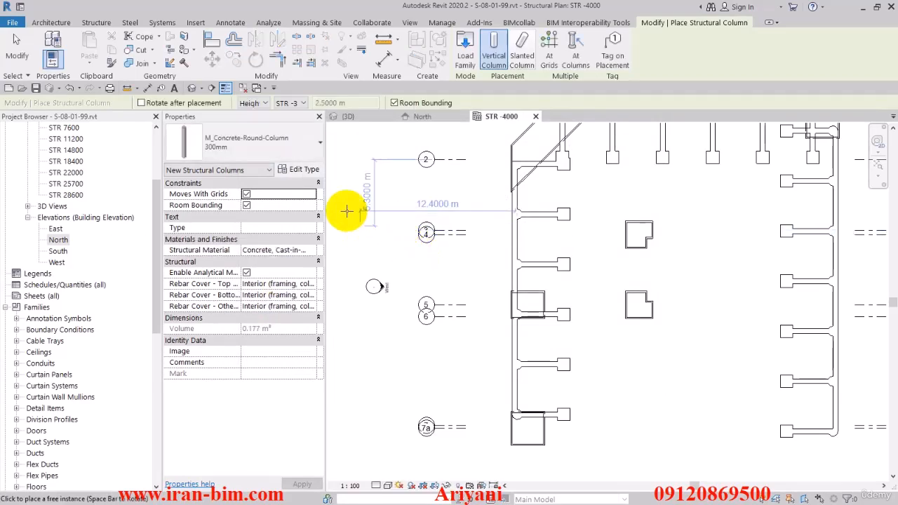
- Review the type properties and available types of the round concrete column, leaving them unedited, and exit column placement
click(302, 172)
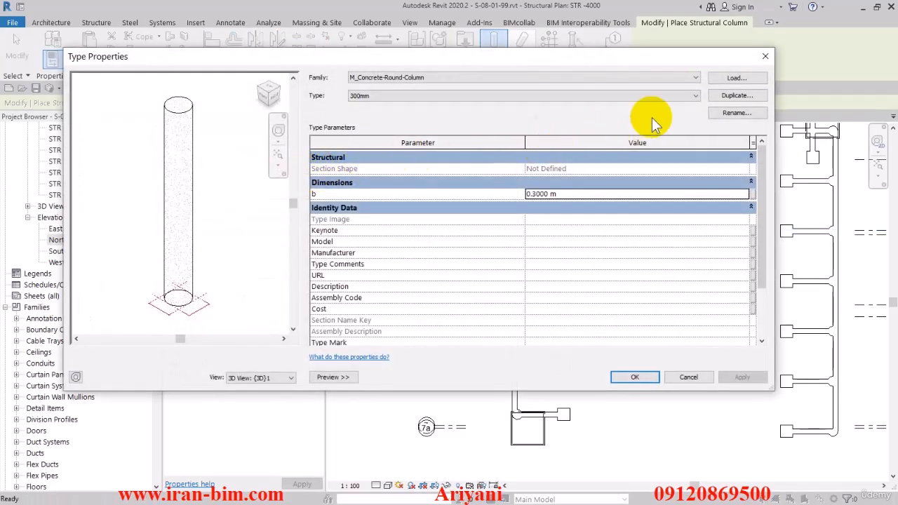
click(612, 95)
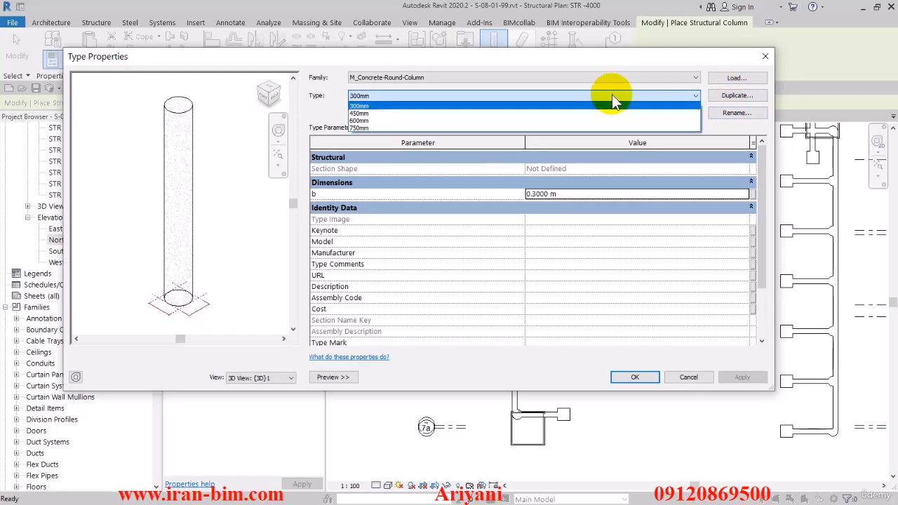
click(612, 95)
click(766, 56)
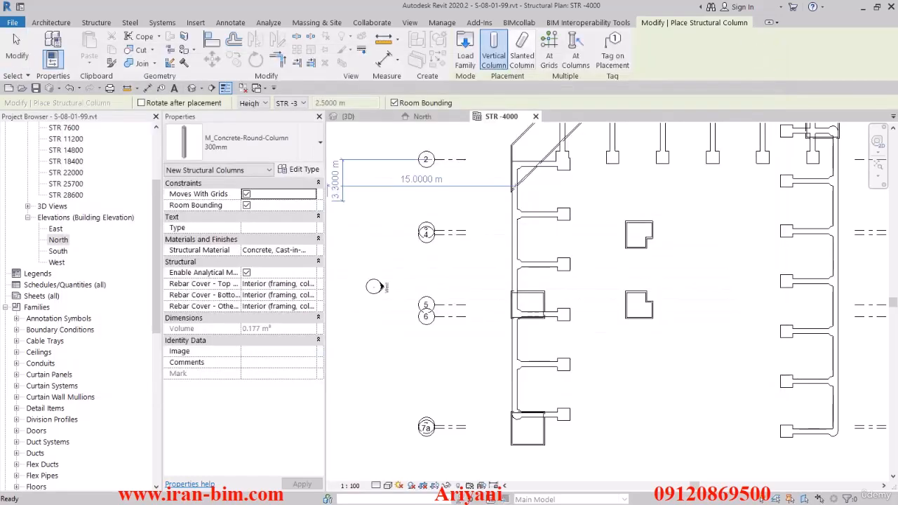
click(17, 53)
- Delete the 450mm, 600mm and 750mm types of the M_Concrete-Round-Column family
scroll(21, 379, down, 10)
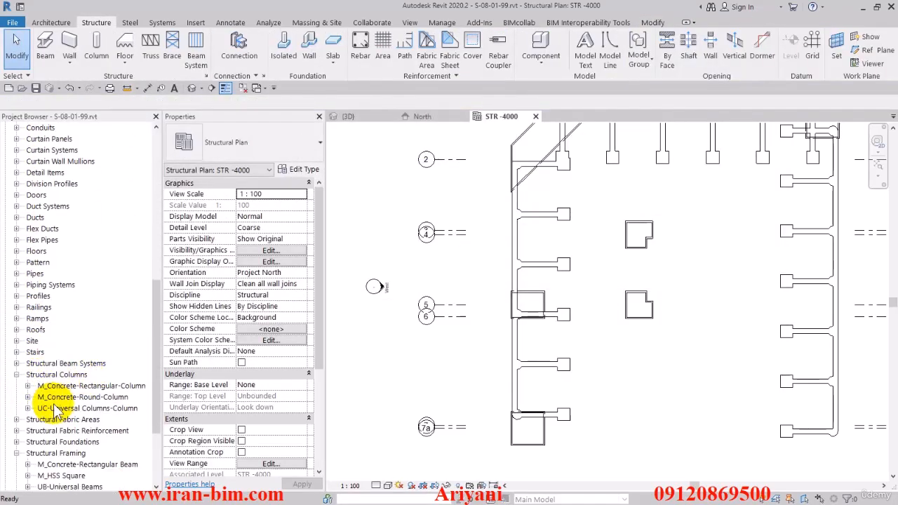
scroll(59, 419, down, 2)
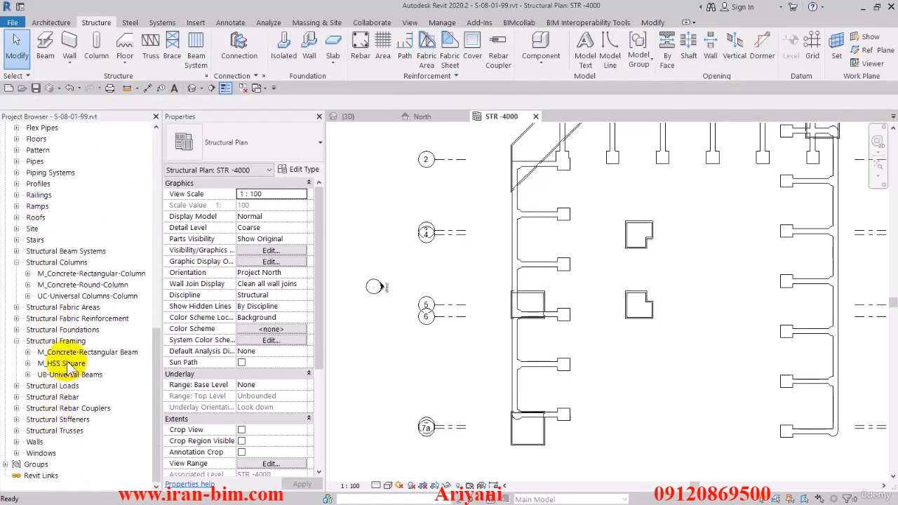
double_click(29, 285)
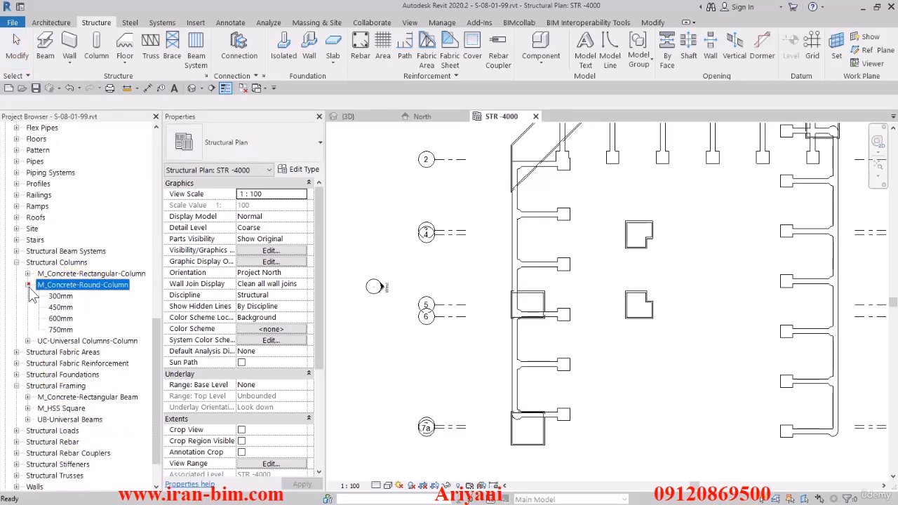
click(60, 330)
shift+click(62, 307)
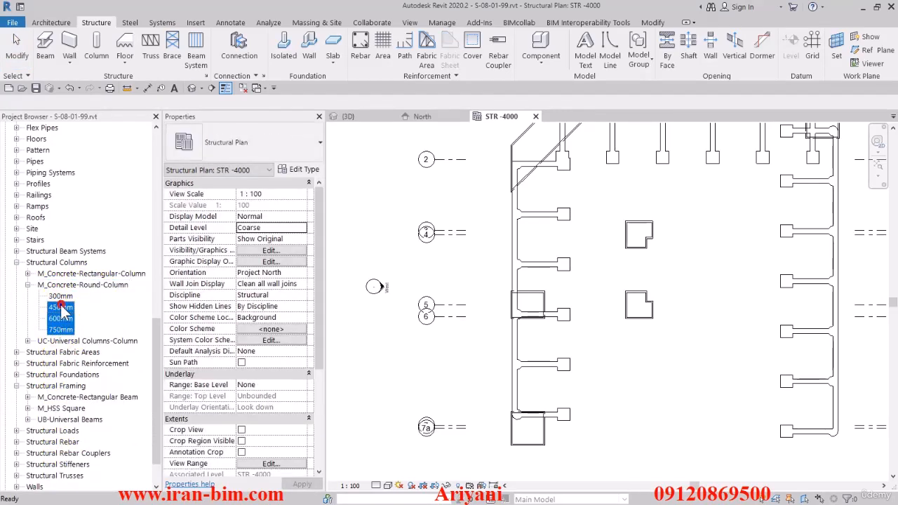
right_click(62, 309)
click(79, 303)
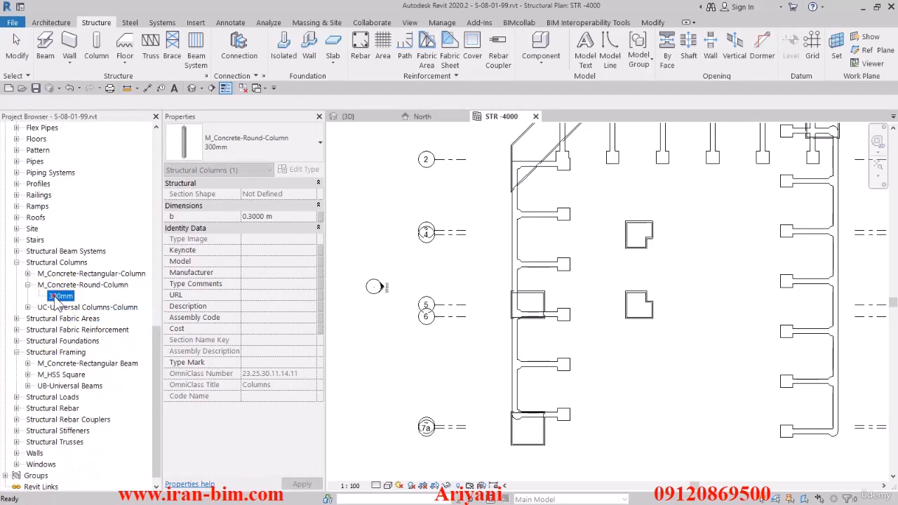
- Rename the 300mm type of the M_Concrete-Round-Column family as "D 800 mm"
text(d)
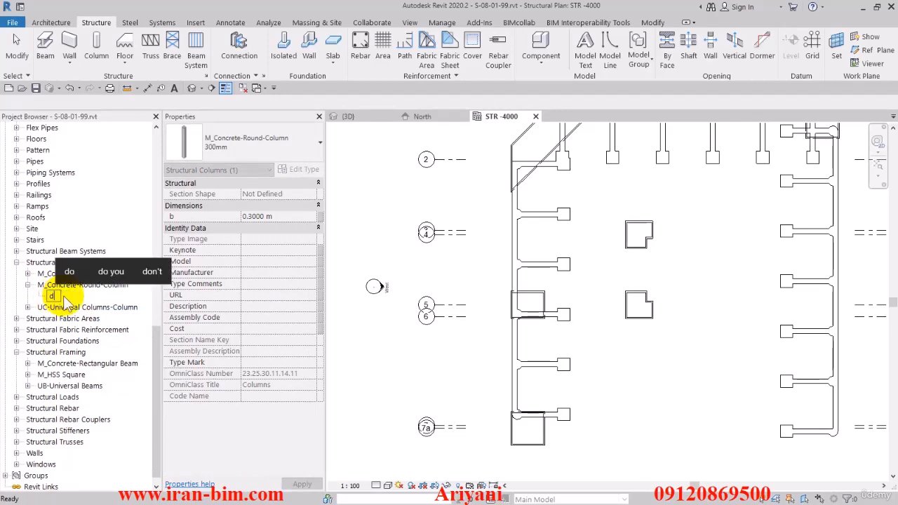
key(BackSpace)
text(D 80)
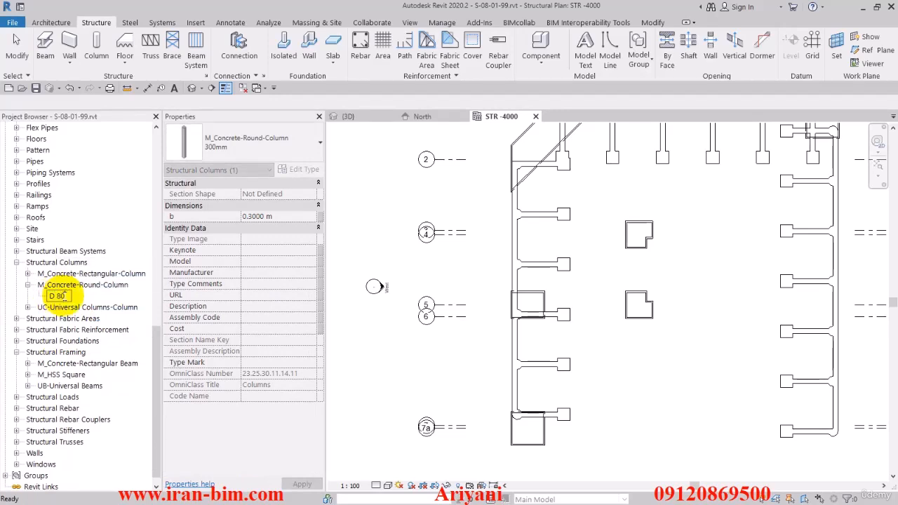
text(0 mm)
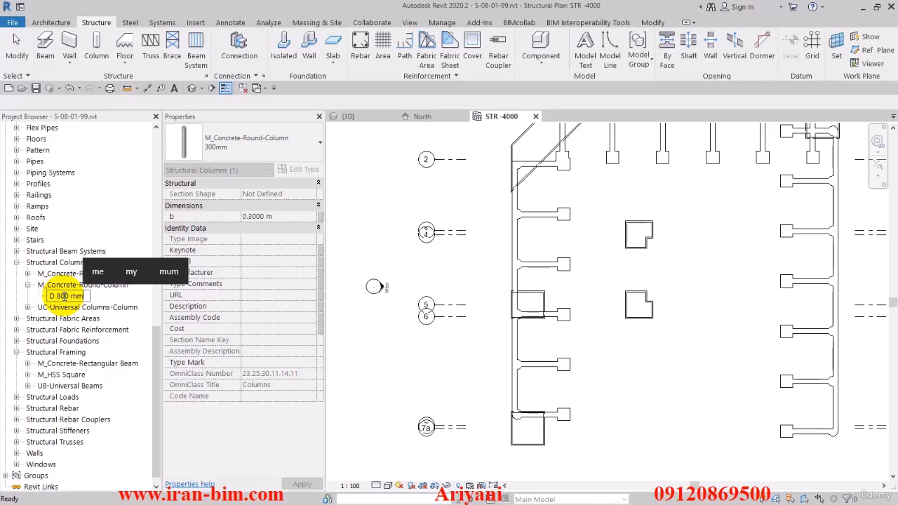
key(Return)
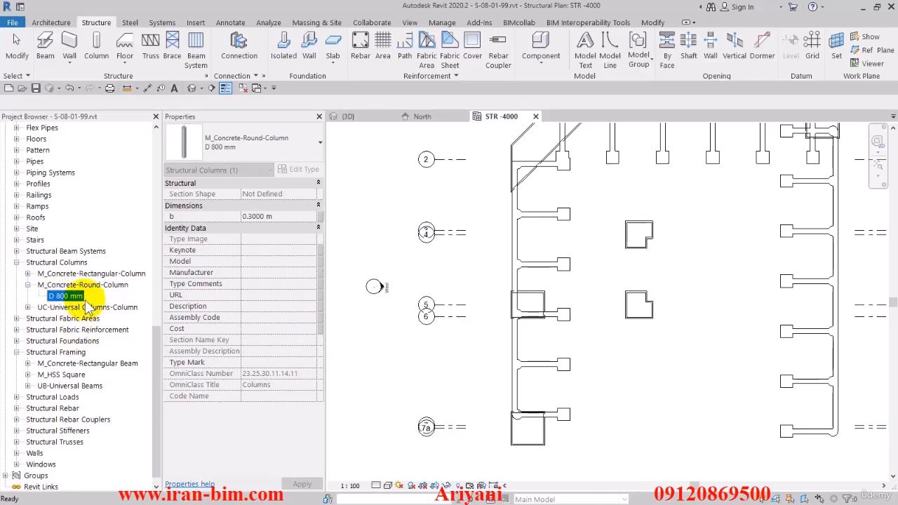
- Set dimension b of the D 800 mm round column type to 0.8 m
double_click(65, 298)
click(551, 195)
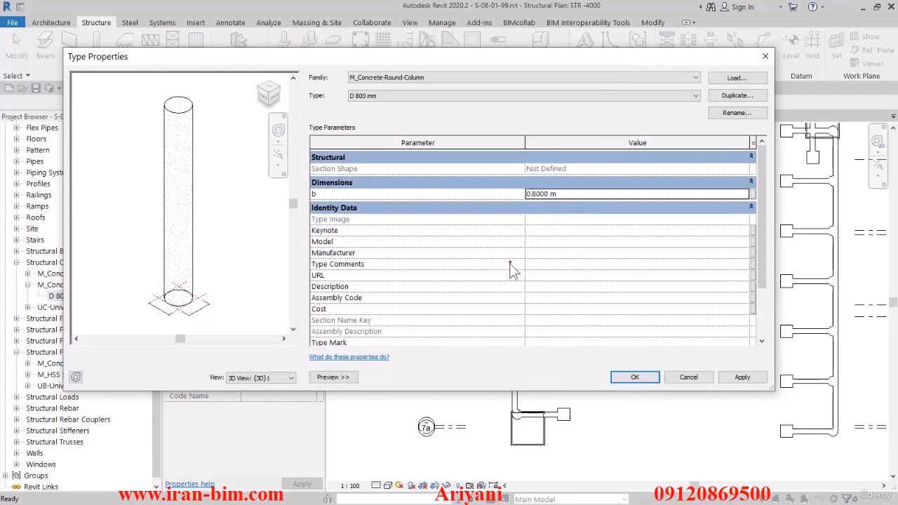
click(626, 377)
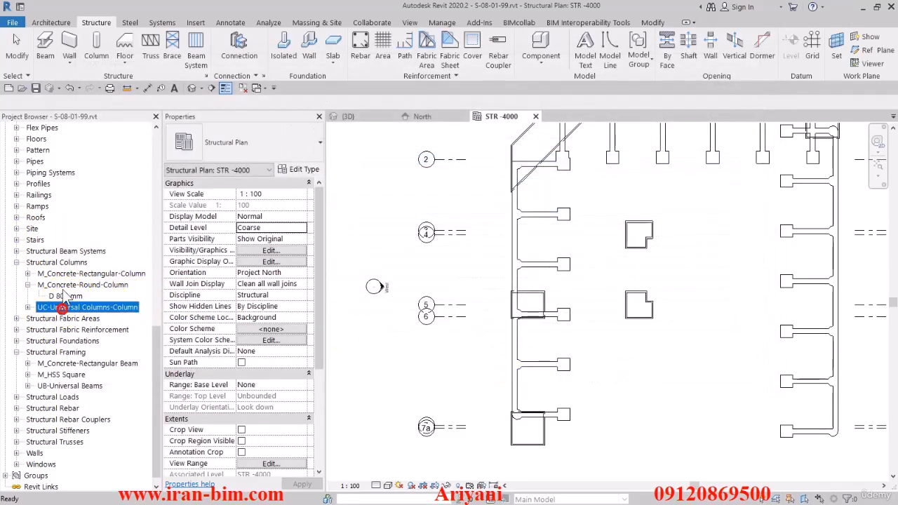
- Open the M_Concrete-Round-Column family for editing and change its Structural Material parameter from instance to type
right_click(78, 285)
click(105, 337)
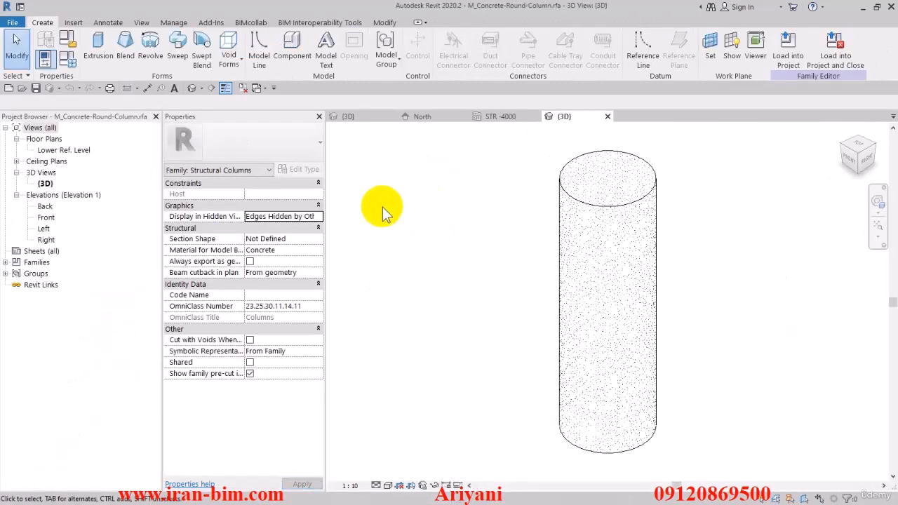
click(67, 55)
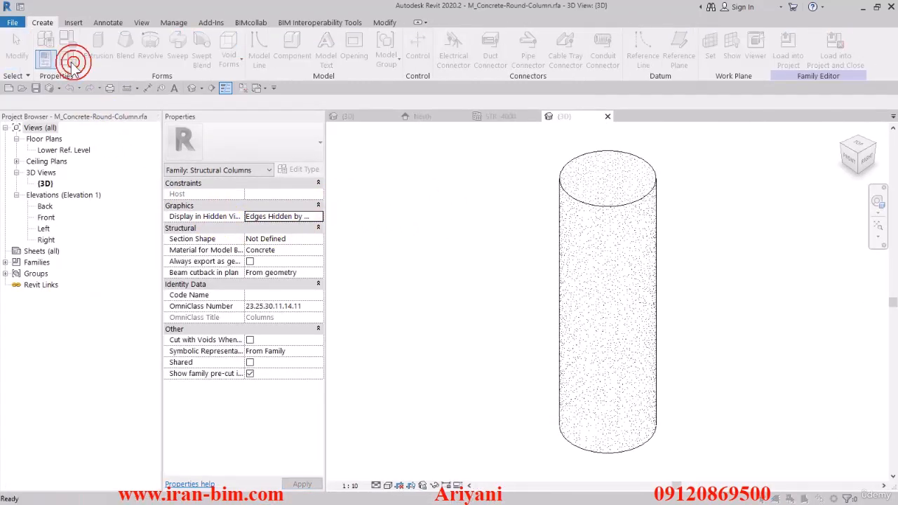
click(184, 141)
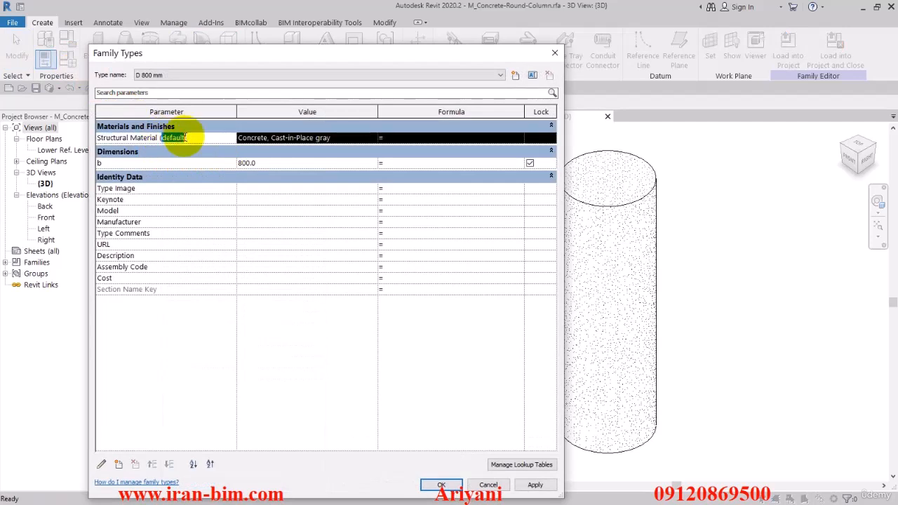
click(101, 464)
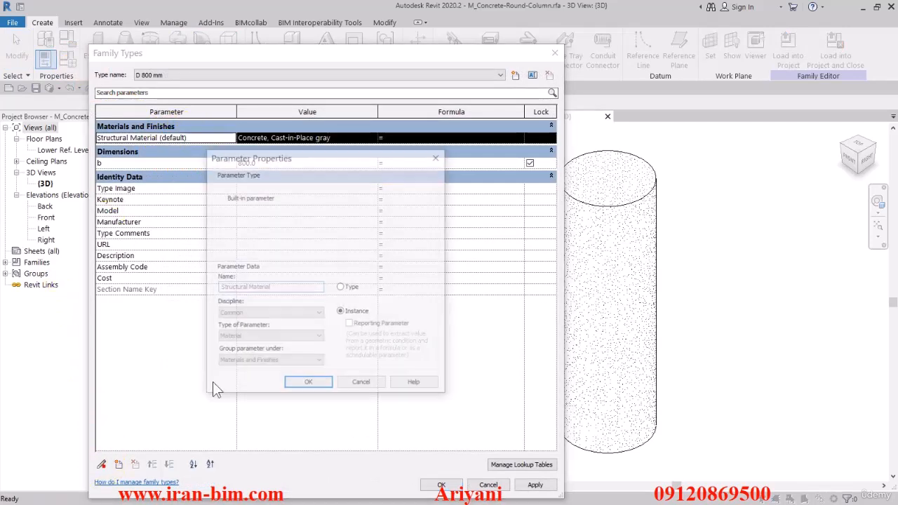
click(296, 385)
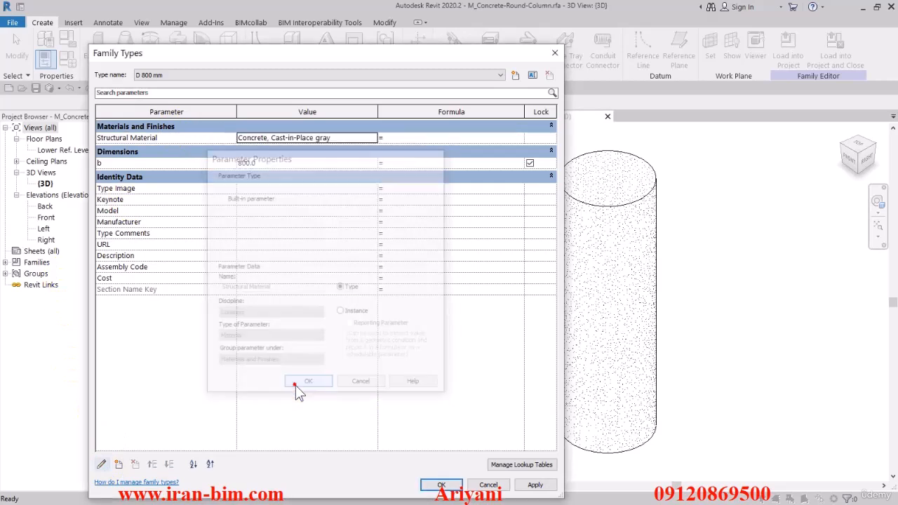
click(439, 484)
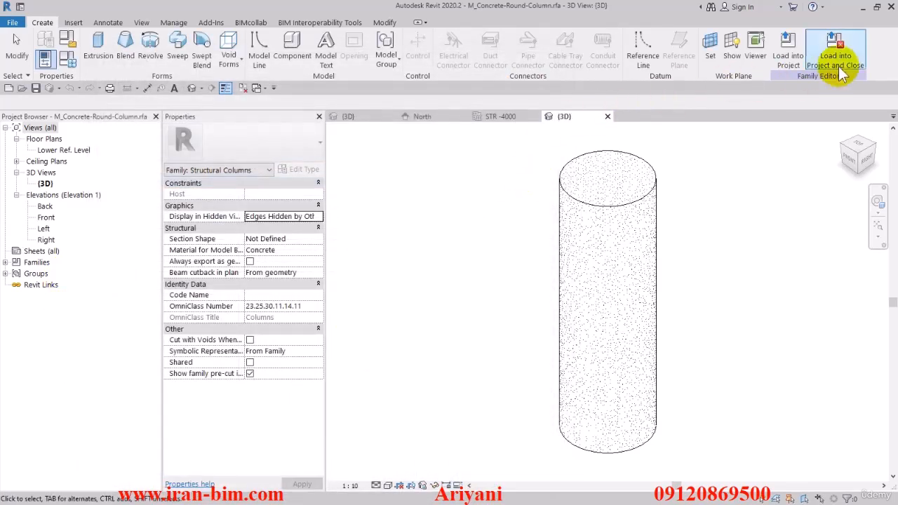
- Load the edited M_Concrete-Round-Column family into the project and close it, replacing the existing family file
click(835, 42)
click(430, 265)
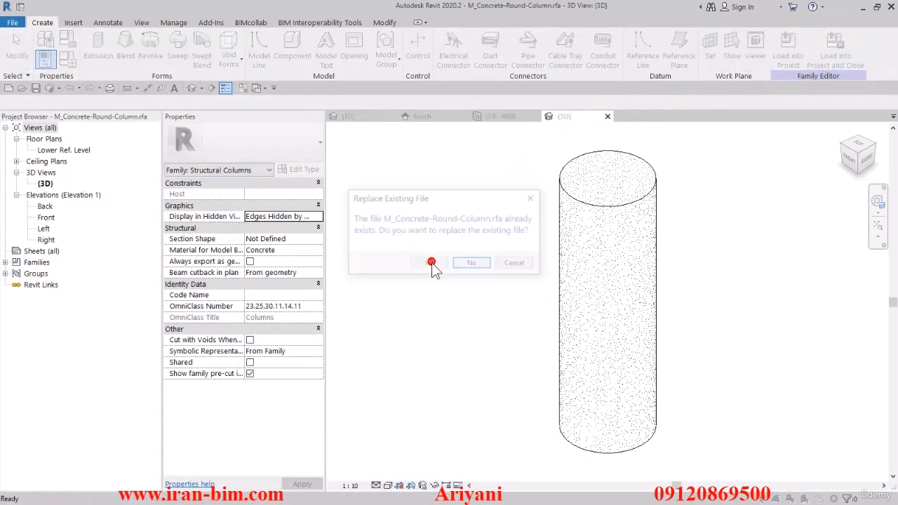
click(431, 263)
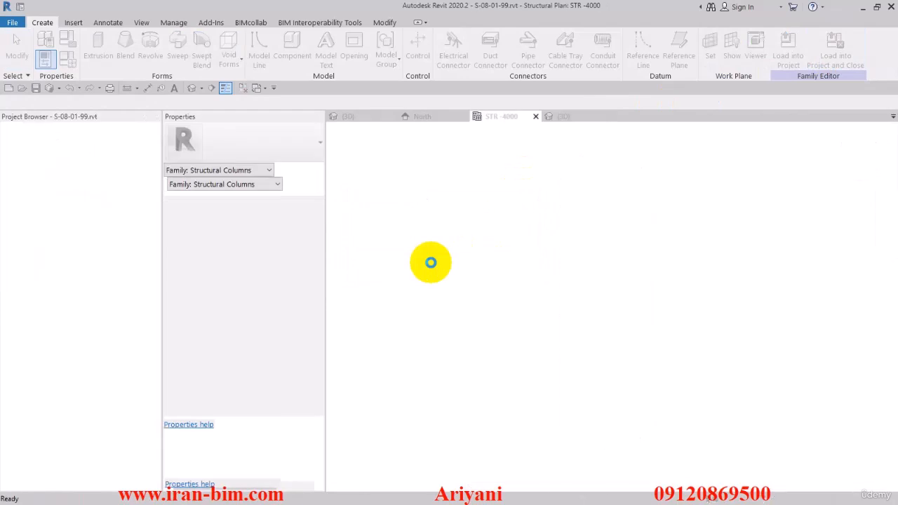
click(403, 258)
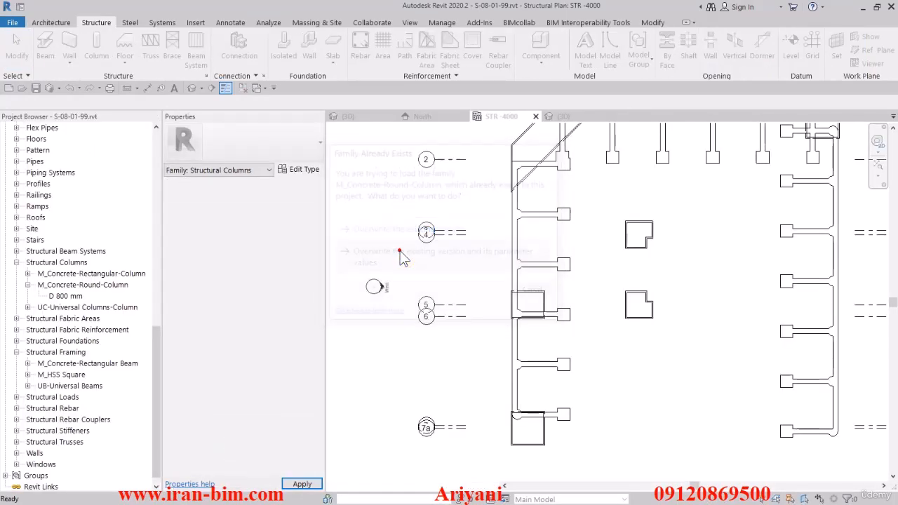
- Assign the Concrete, C25/30 material as the Structural Material of the D 800 mm round column type
click(27, 285)
click(64, 296)
double_click(64, 296)
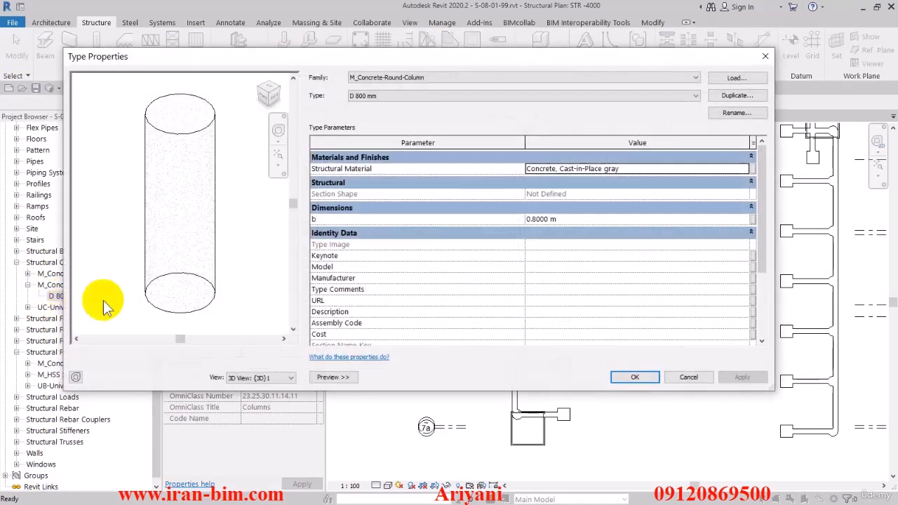
click(745, 169)
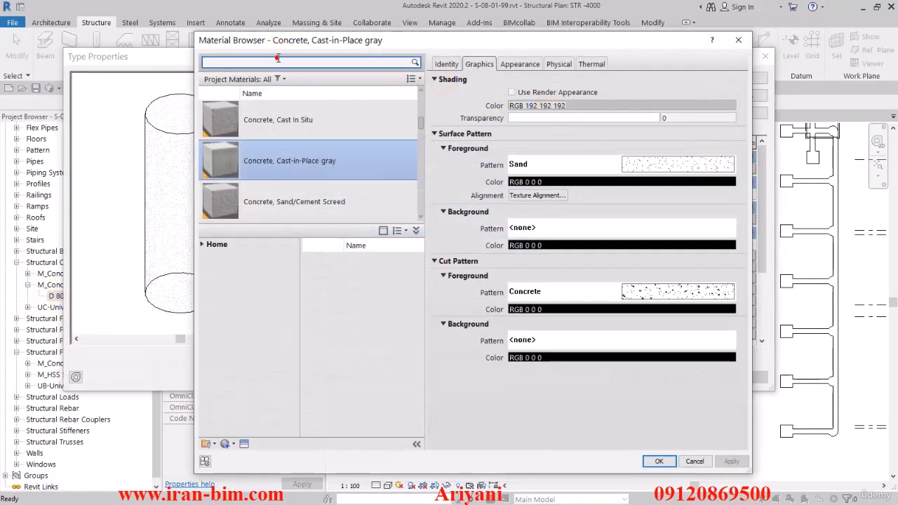
click(278, 63)
text(c 30)
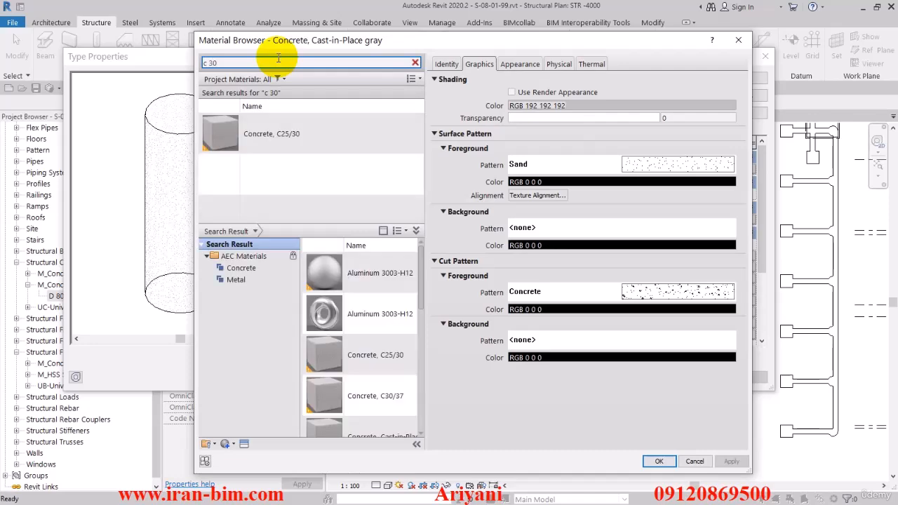
click(281, 131)
click(657, 460)
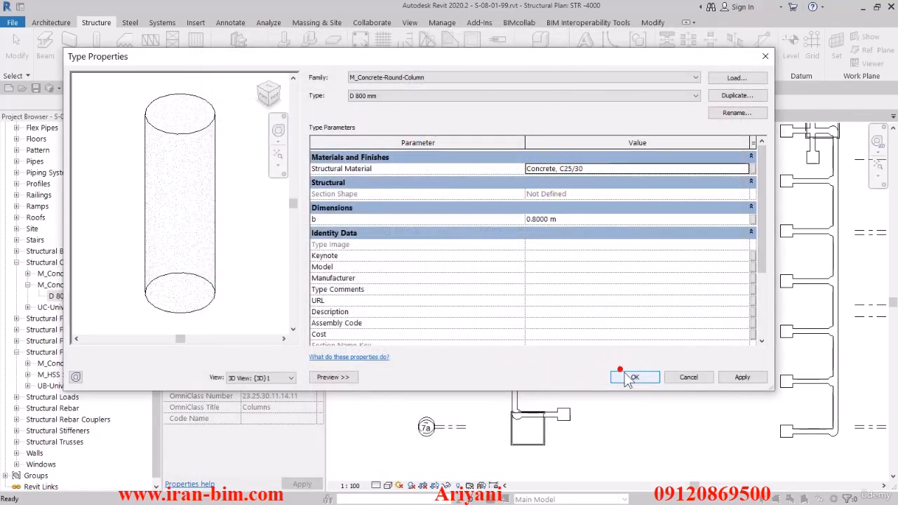
click(630, 378)
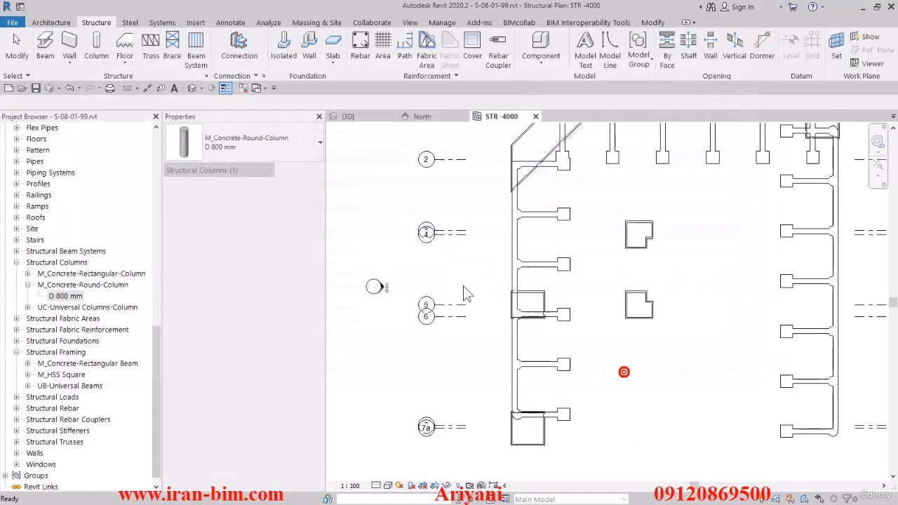
- Start placing a D 800 mm structural column, set by depth with an unconnected level
click(96, 46)
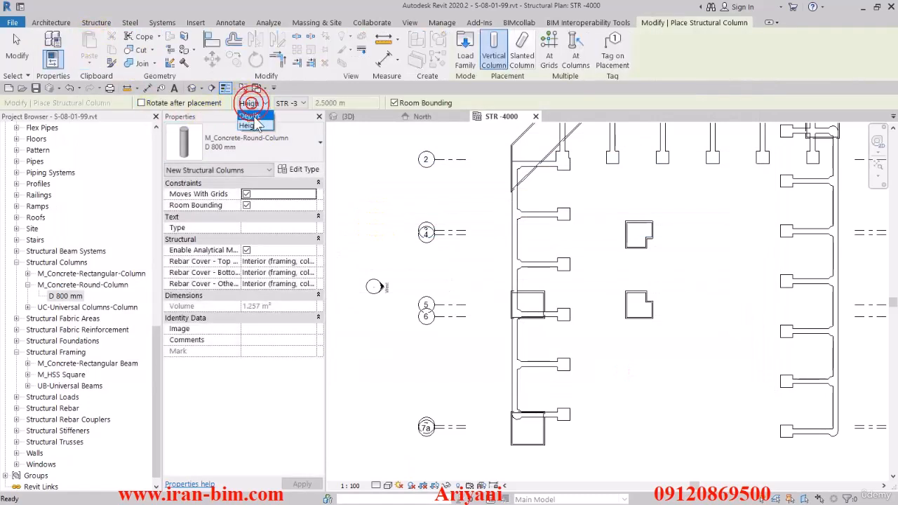
click(289, 103)
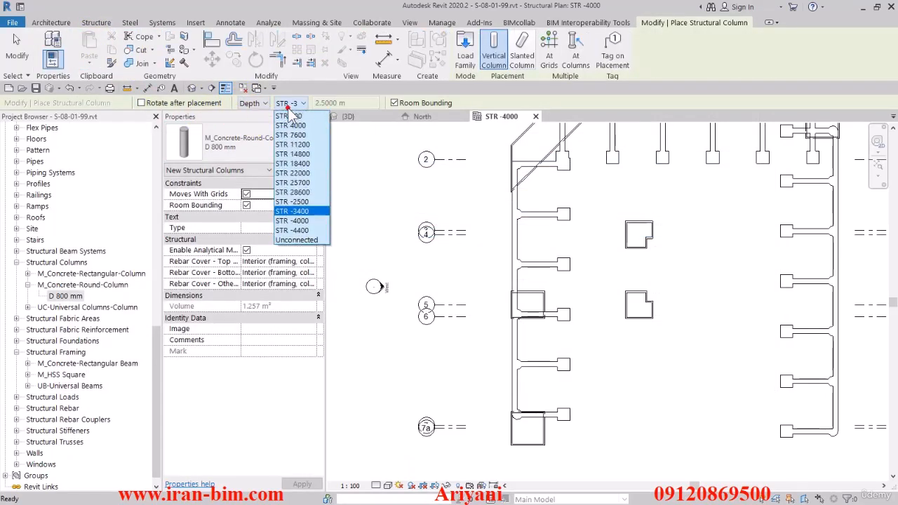
click(297, 240)
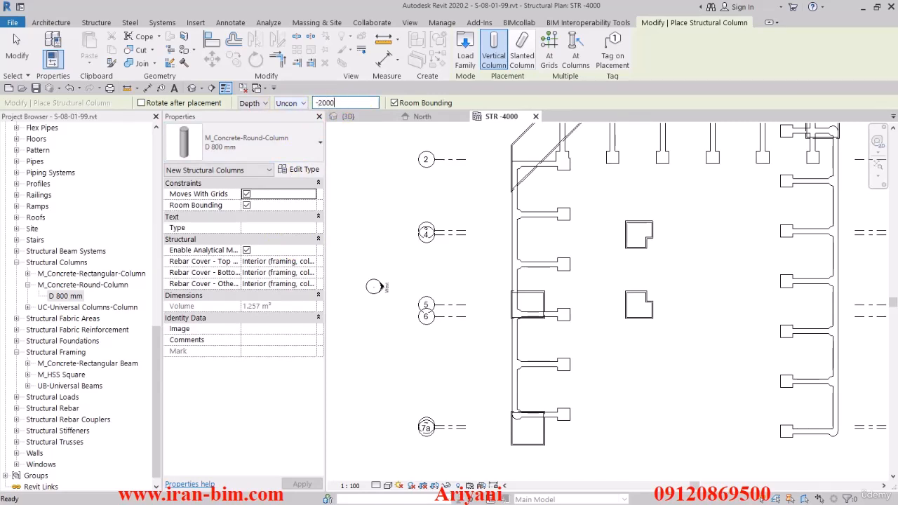
- Try to set the unconnected column depth to -2000 mm and to -2 m
text(-2000mm)
key(Return)
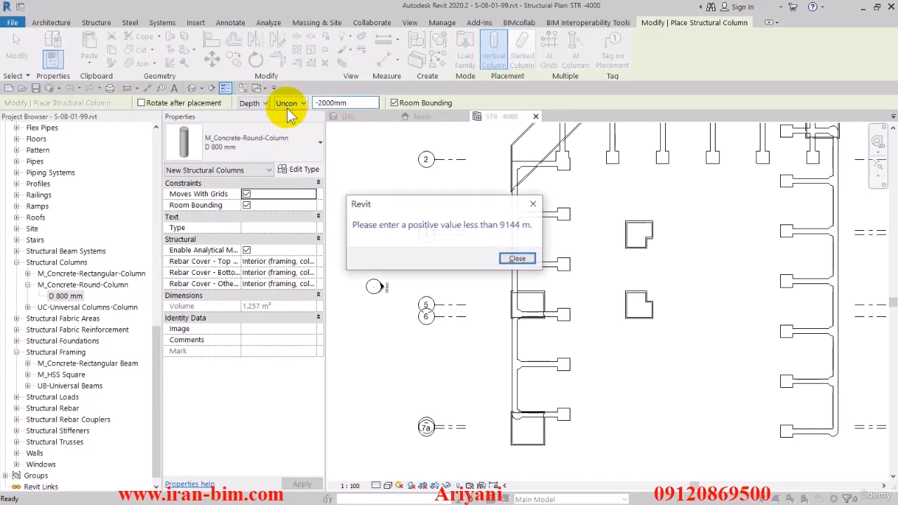
click(518, 259)
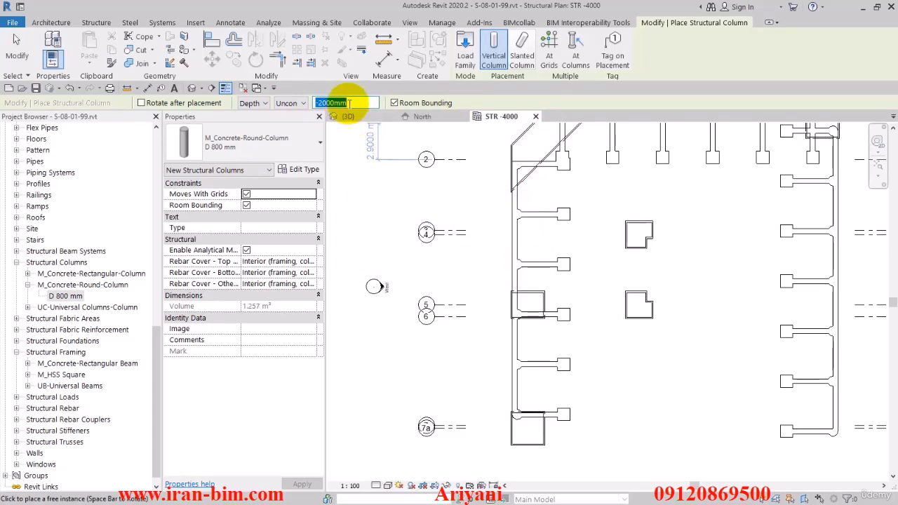
text(-2)
key(Return)
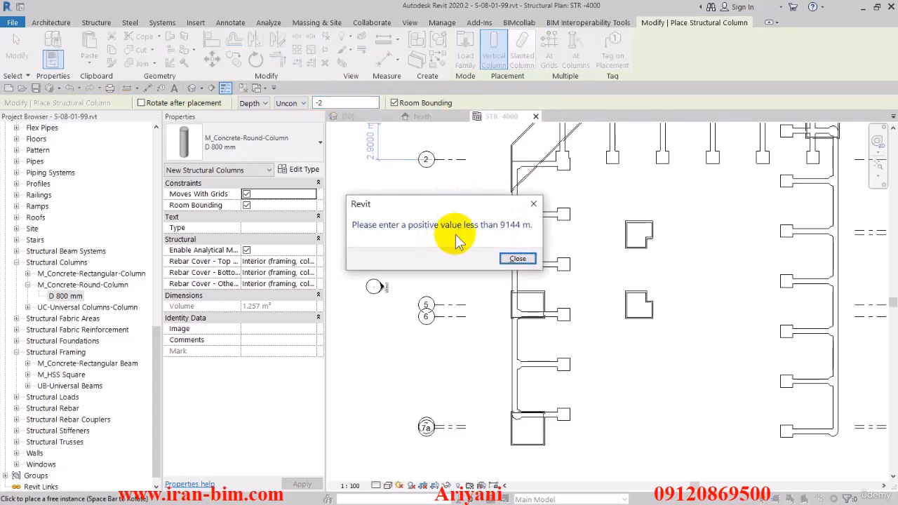
click(508, 258)
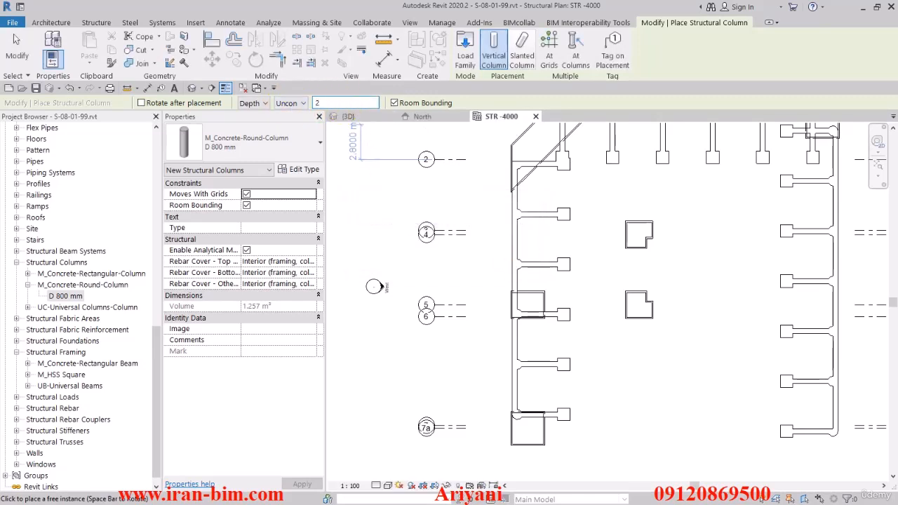
- Place one round column with a 2 m depth at the rounded foundation corner near grid A and row 7a
key(Return)
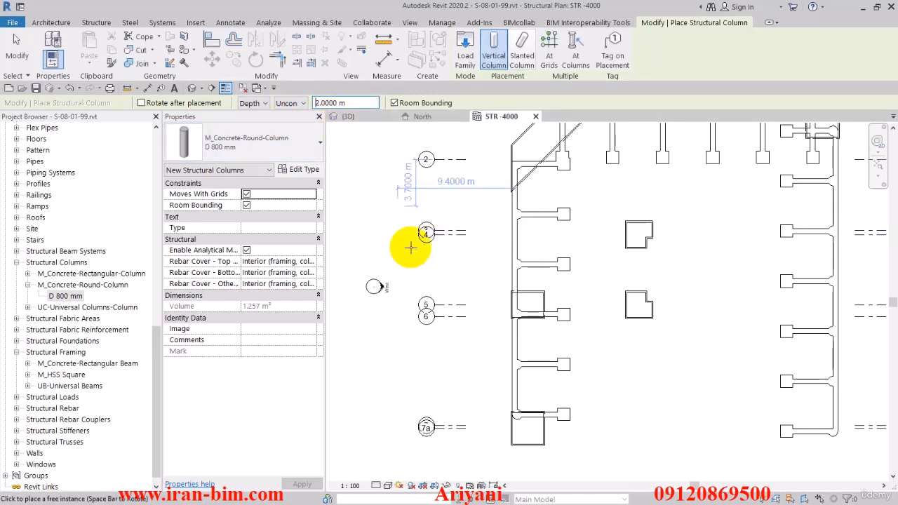
scroll(437, 305, up, 6)
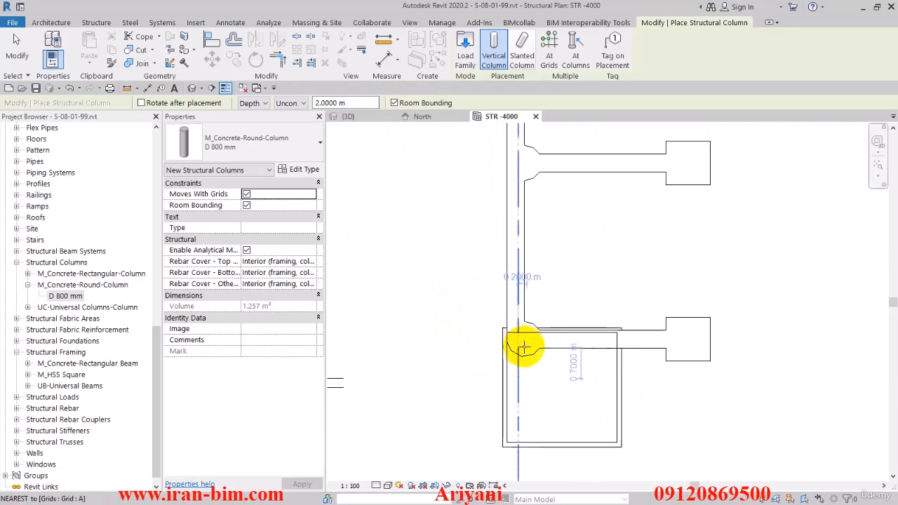
click(524, 340)
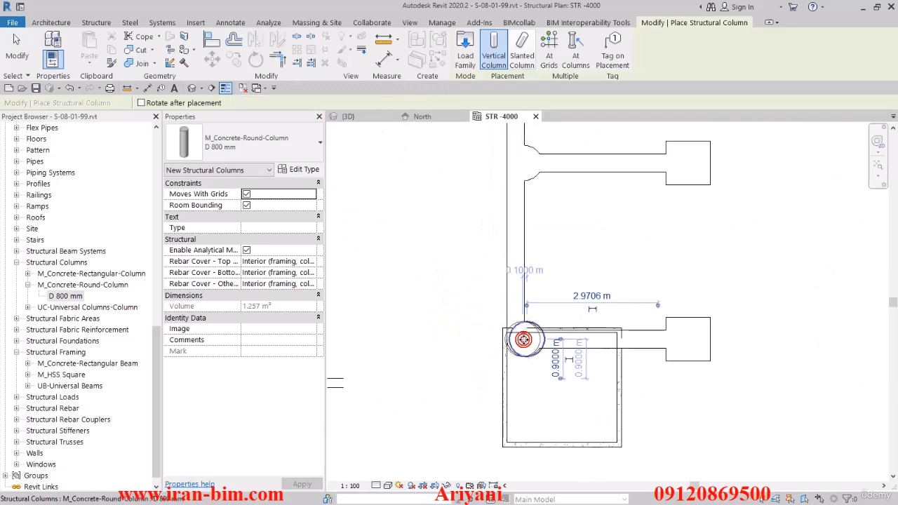
click(21, 44)
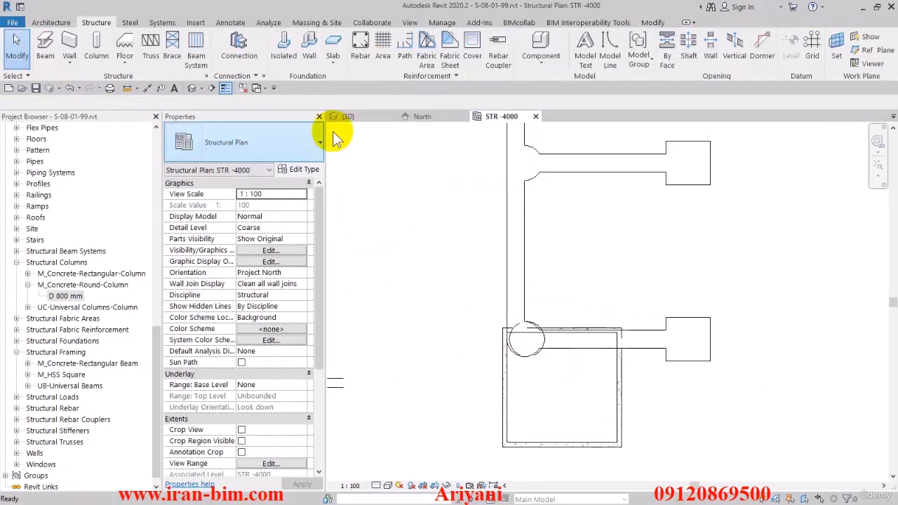
- Close the North view and tile the STR -4000 plan beside the 3D view
click(464, 116)
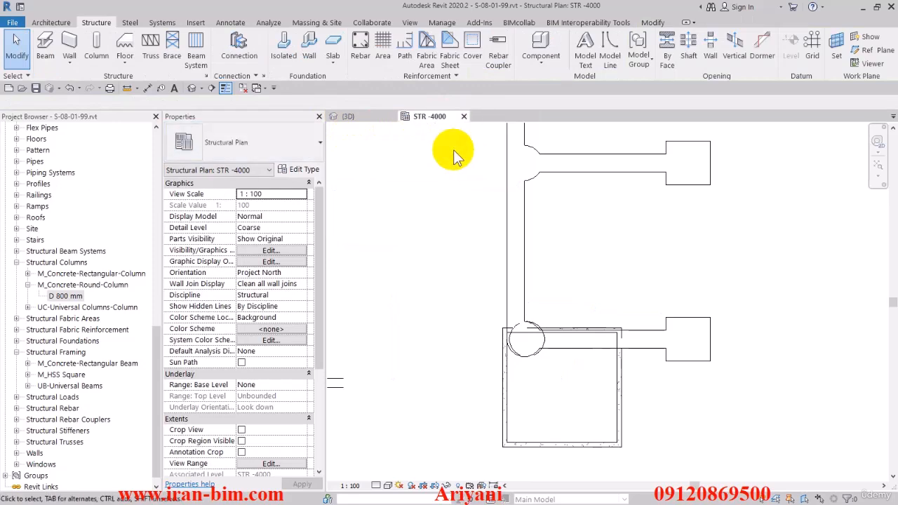
click(349, 117)
click(430, 117)
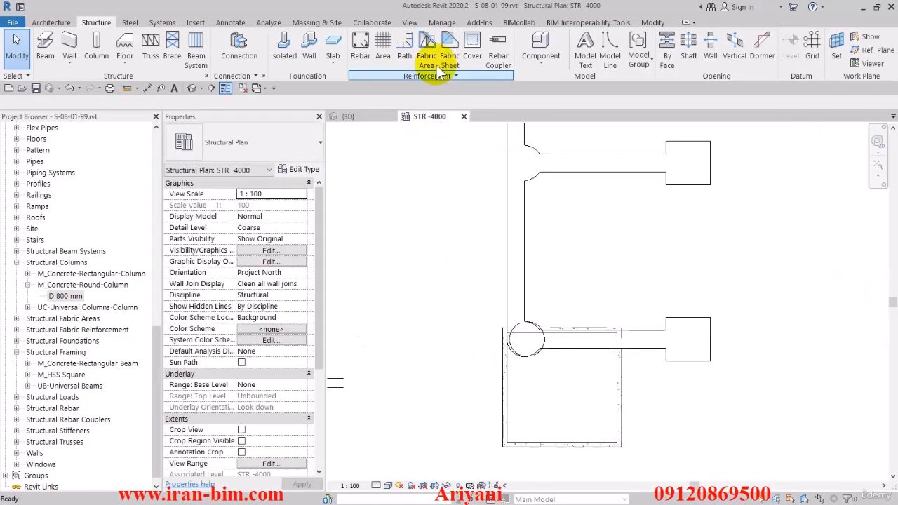
click(414, 23)
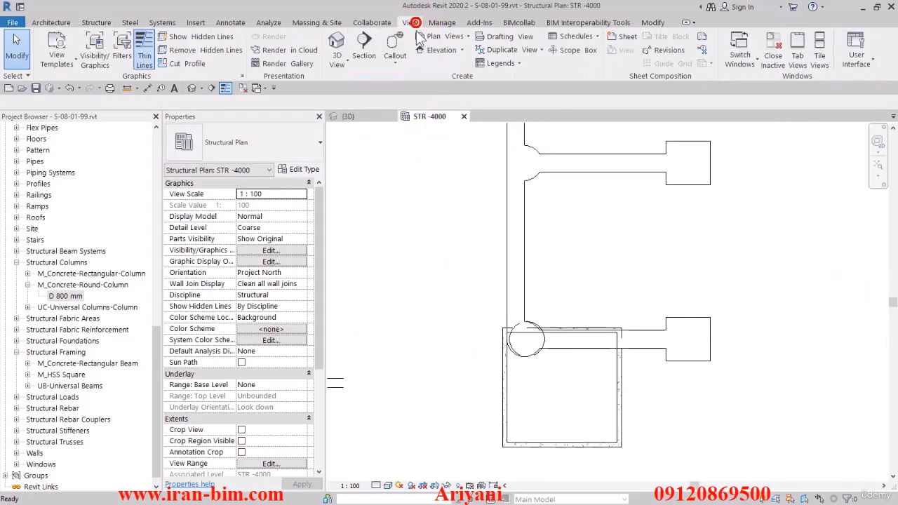
click(820, 59)
- Locate and select the placed round column beneath the foundation in the 3D view
scroll(572, 300, down, 2)
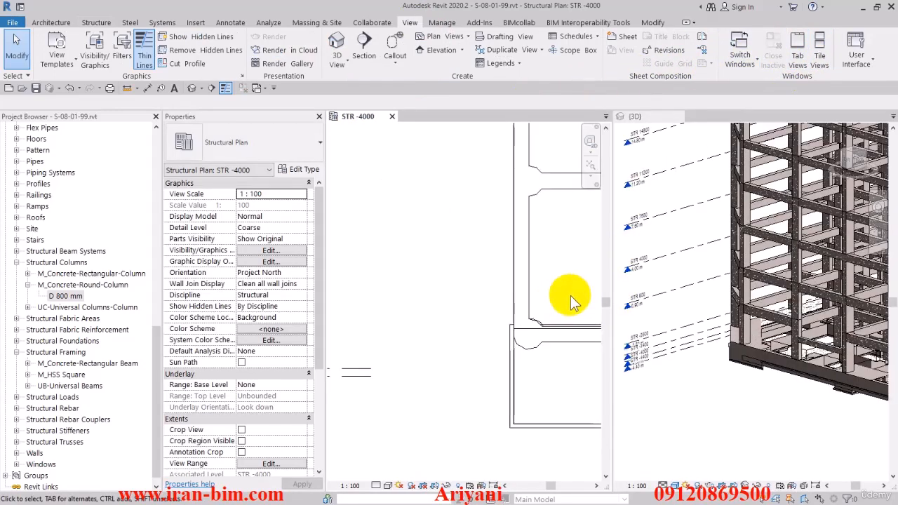
shift+middle_drag(751, 436, 758, 377)
click(760, 314)
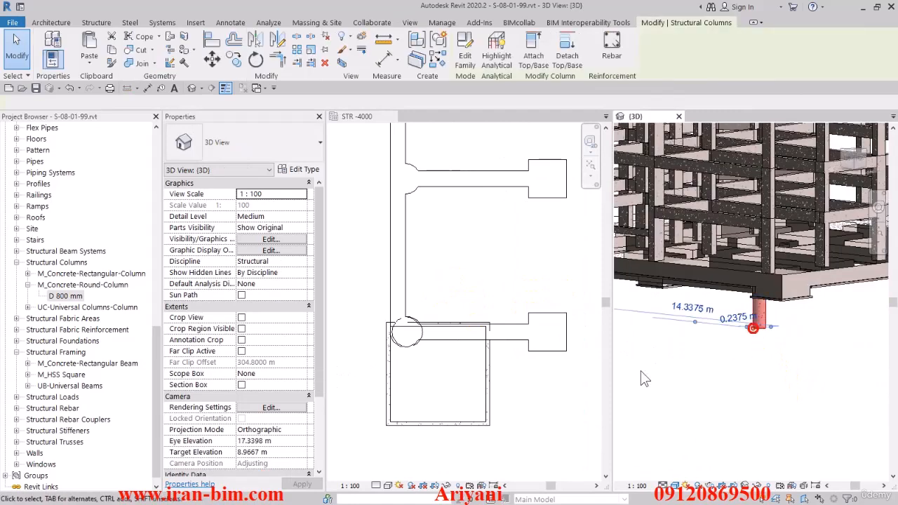
scroll(403, 330, up, 5)
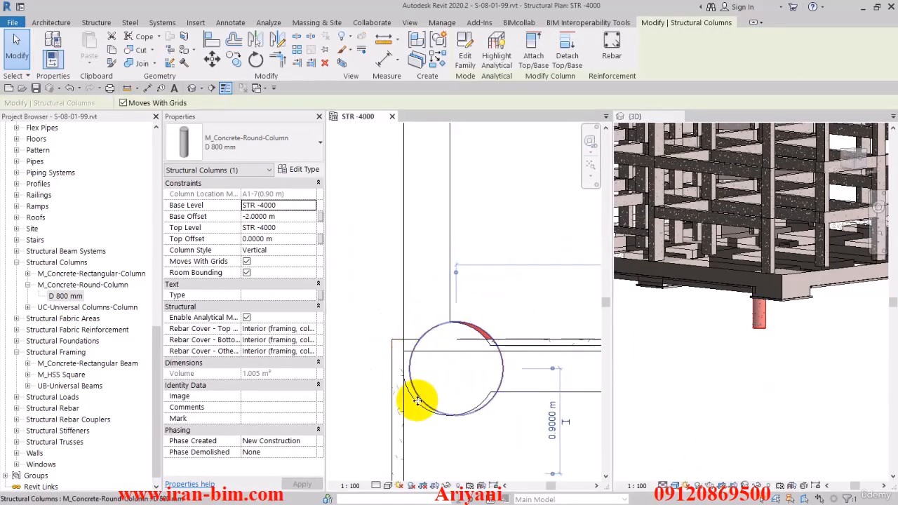
scroll(398, 331, up, 2)
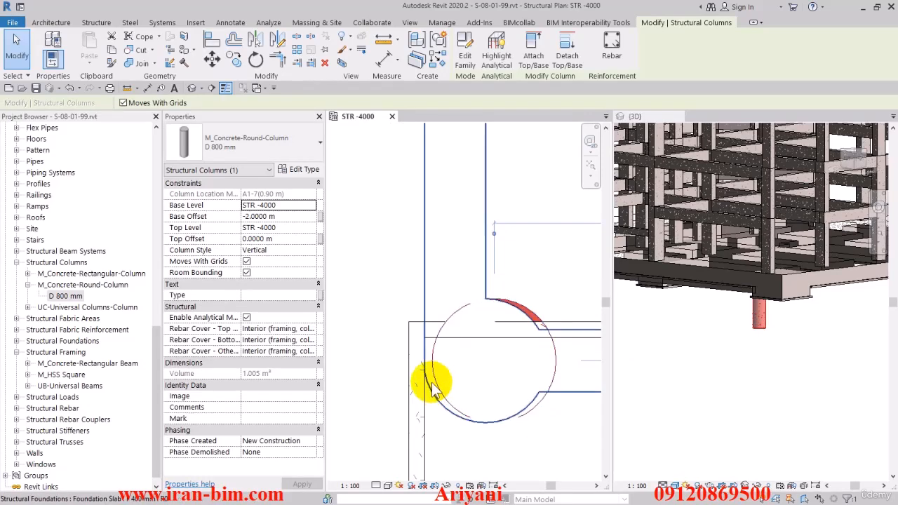
key(a)
key(l)
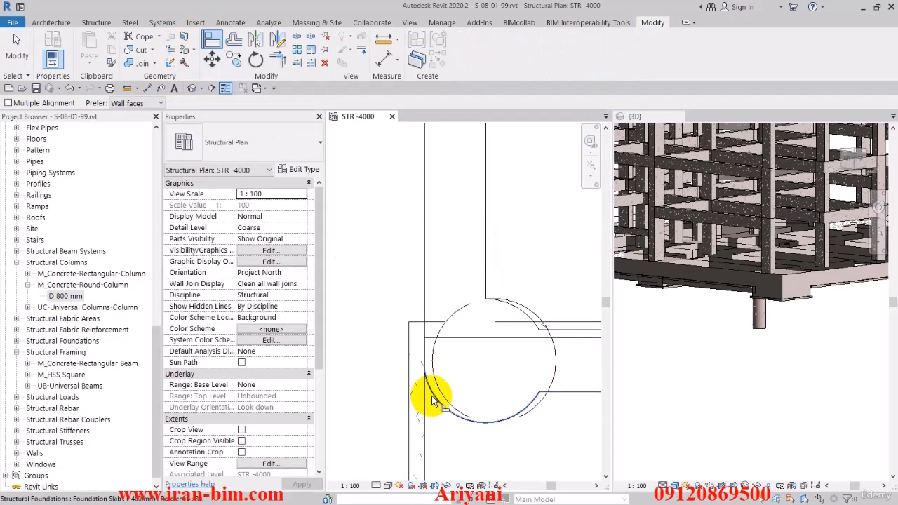
key(Escape)
key(Escape)
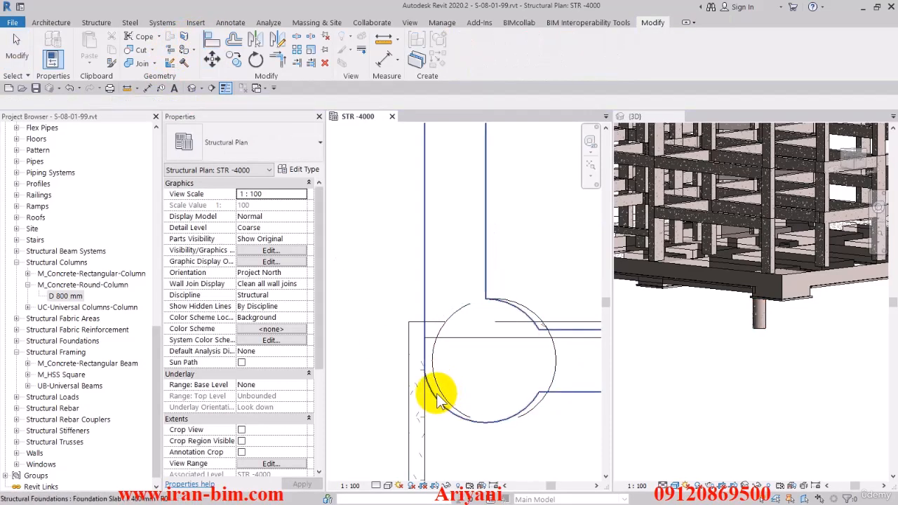
- Pull the round column clear of the foundation, then move it from its centre onto the centre of the foundation's rounded corner
click(429, 384)
drag(429, 383, 350, 319)
middle_drag(351, 320, 452, 340)
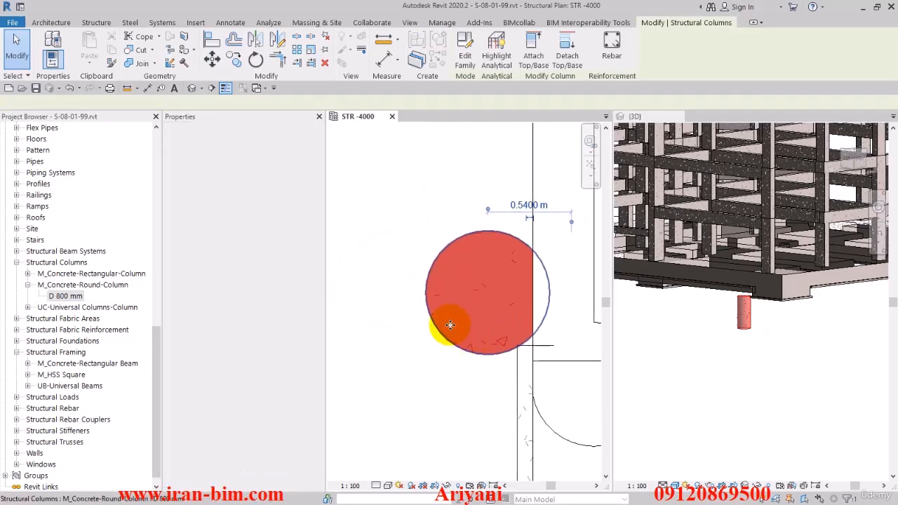
scroll(446, 316, down, 1)
click(213, 60)
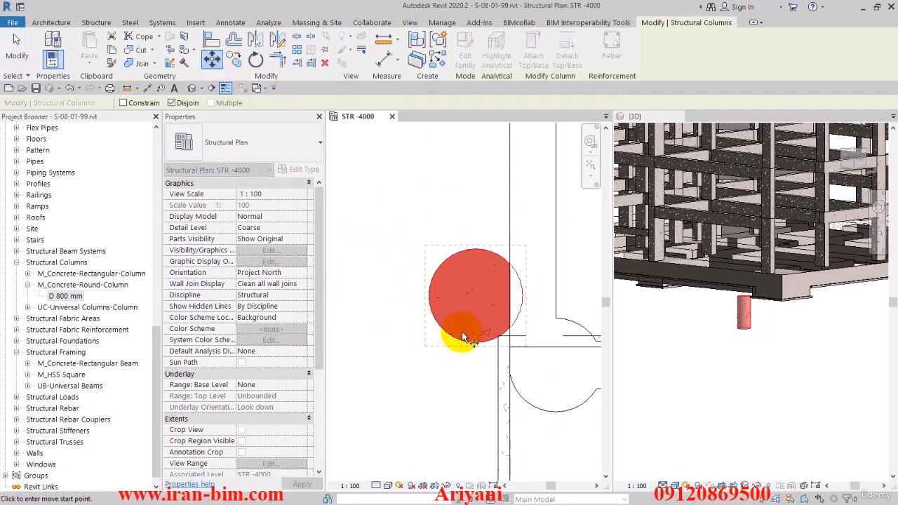
click(476, 294)
click(547, 413)
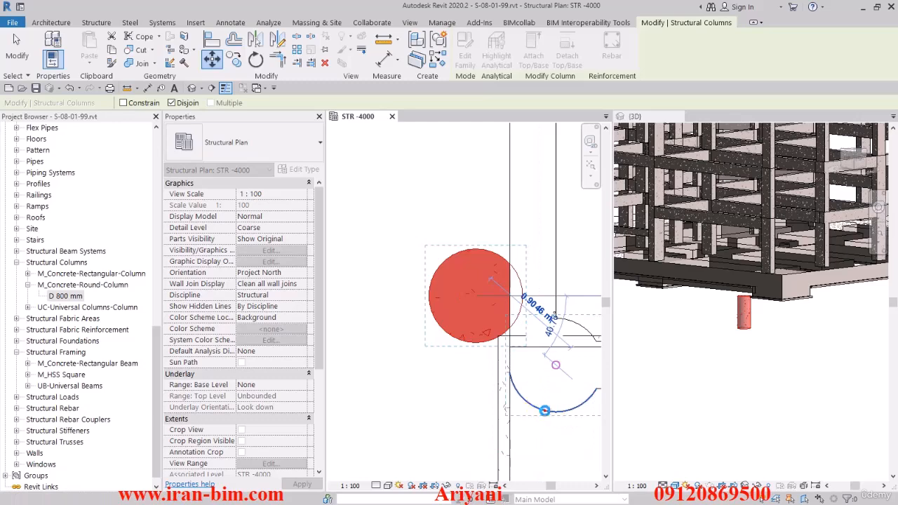
click(544, 411)
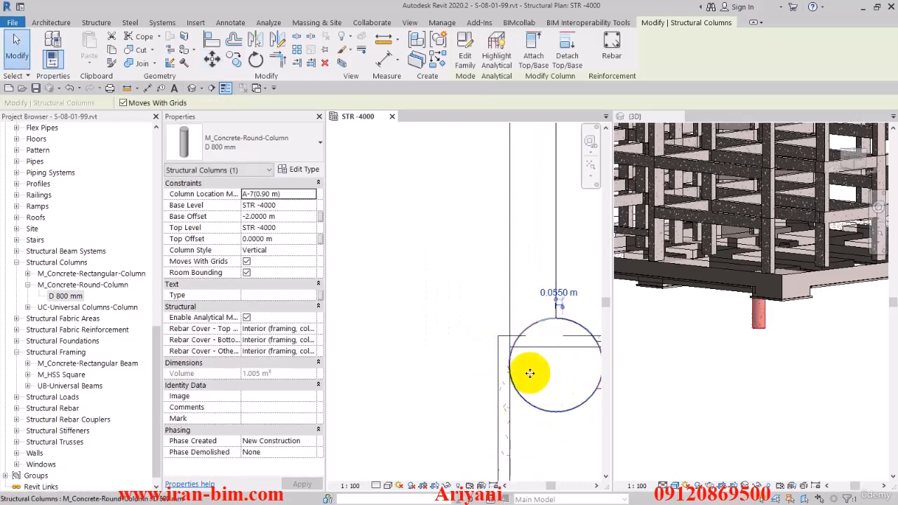
- Start multiple copies of the pile from its centre and place them at the next two rounded foundation nodes north along grid A
scroll(519, 351, down, 3)
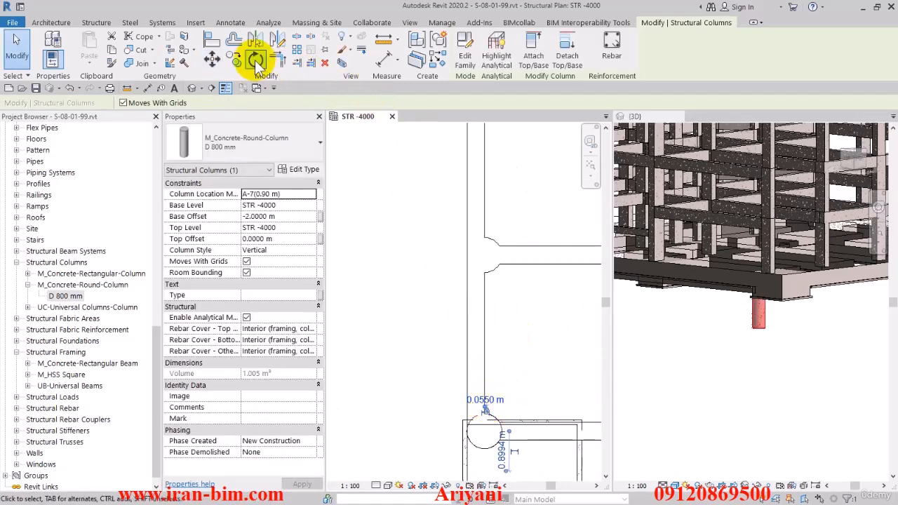
click(235, 59)
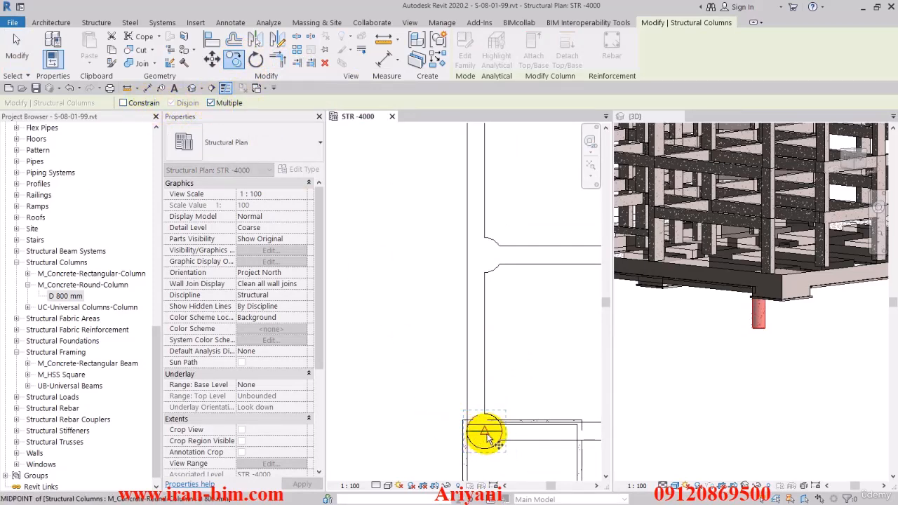
click(484, 431)
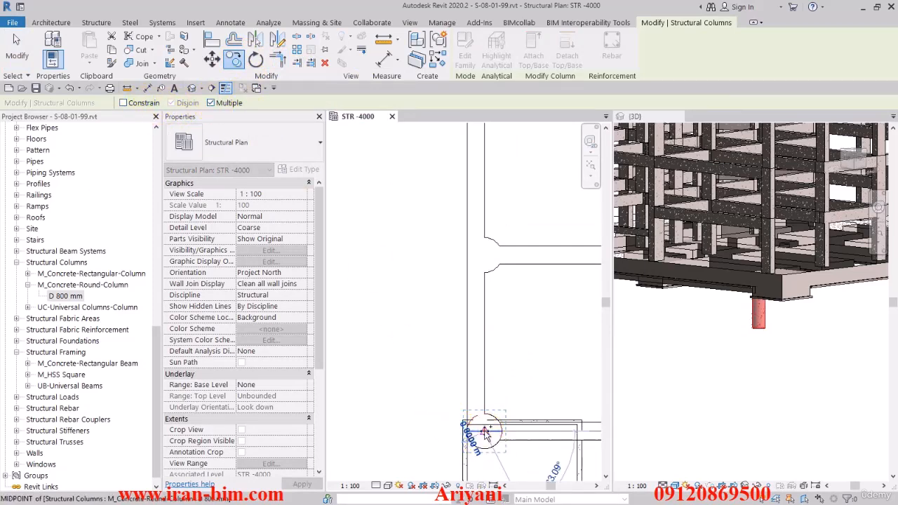
click(491, 272)
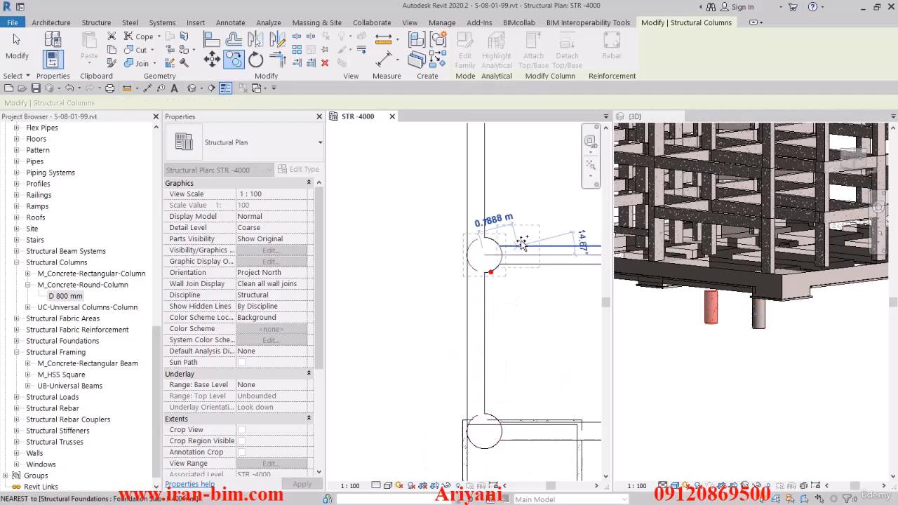
middle_drag(531, 196, 491, 410)
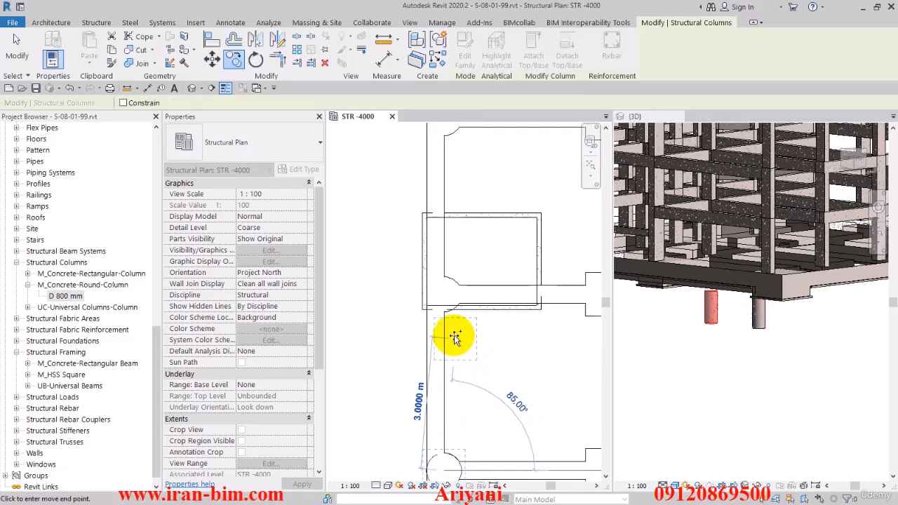
click(452, 279)
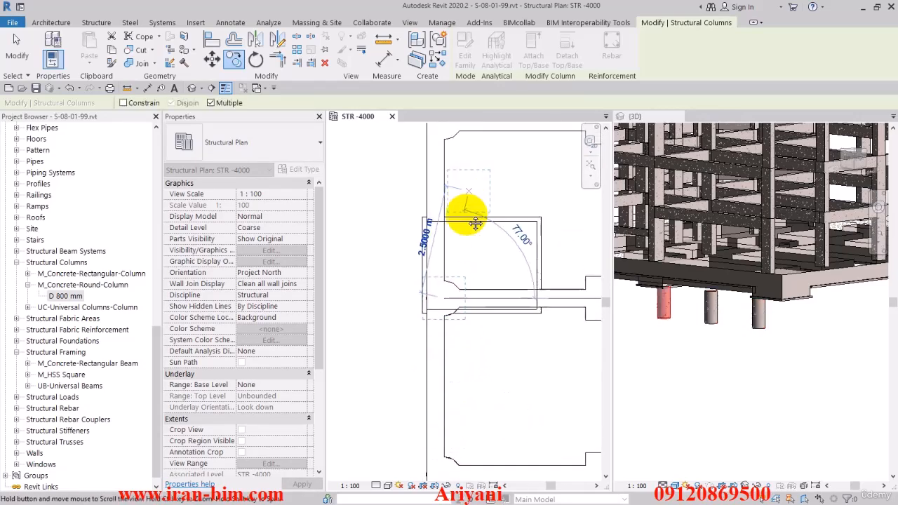
- Place three more pile copies at the following rounded nodes along grid A, up to the node beside the diagonal foundation edge
middle_drag(465, 207, 463, 346)
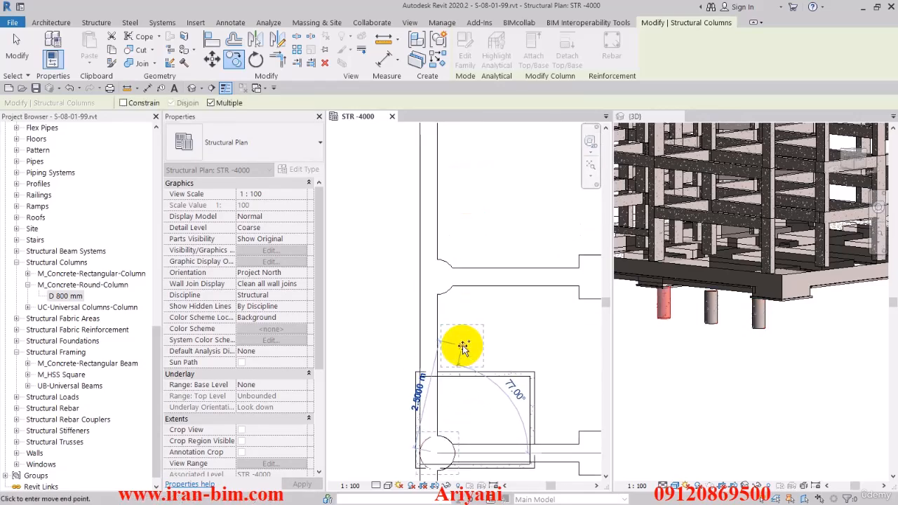
click(444, 263)
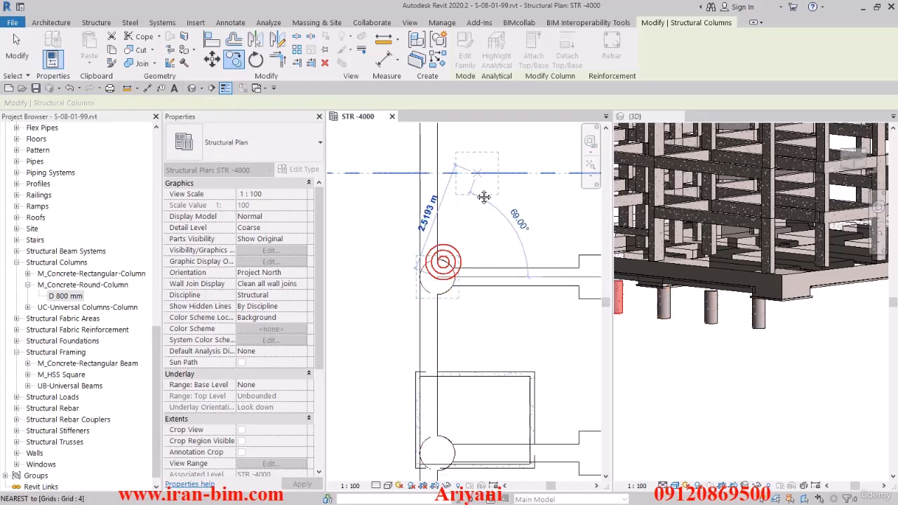
middle_drag(486, 170, 490, 369)
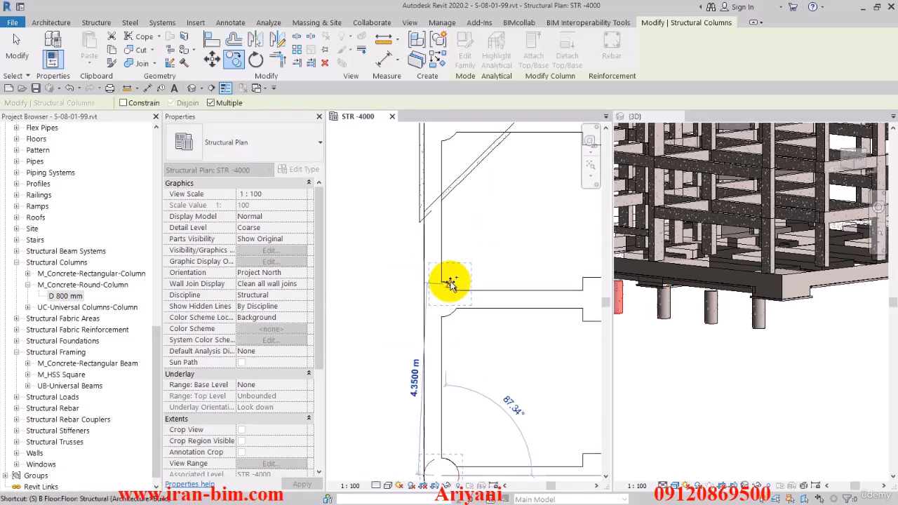
click(450, 282)
middle_drag(469, 299, 467, 434)
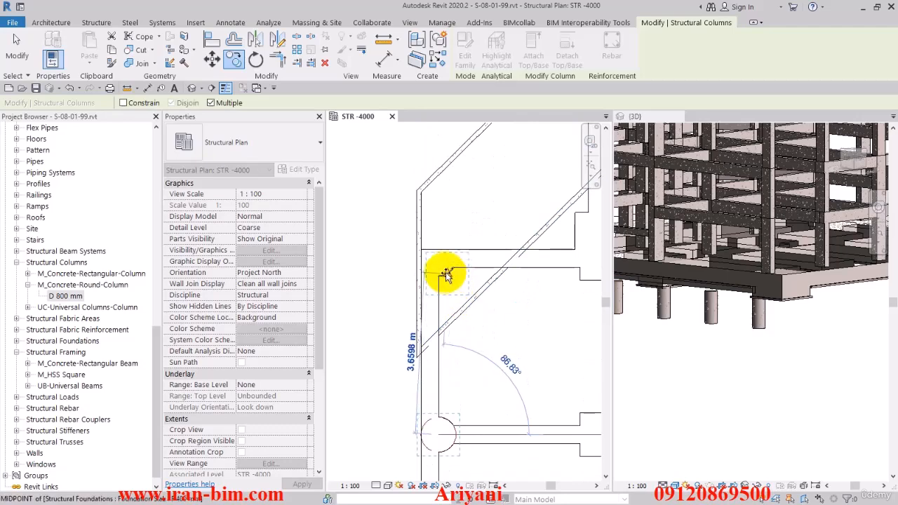
click(445, 272)
- Copy the pile to the first two rounded nodes on the foundation's northern edge, east of the diagonal edge
middle_drag(482, 290, 471, 311)
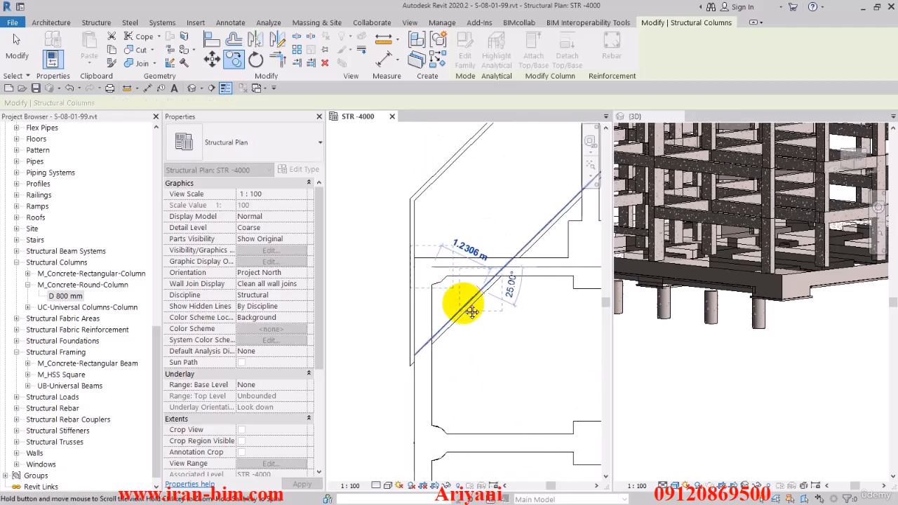
middle_drag(567, 284, 477, 321)
middle_drag(520, 214, 492, 317)
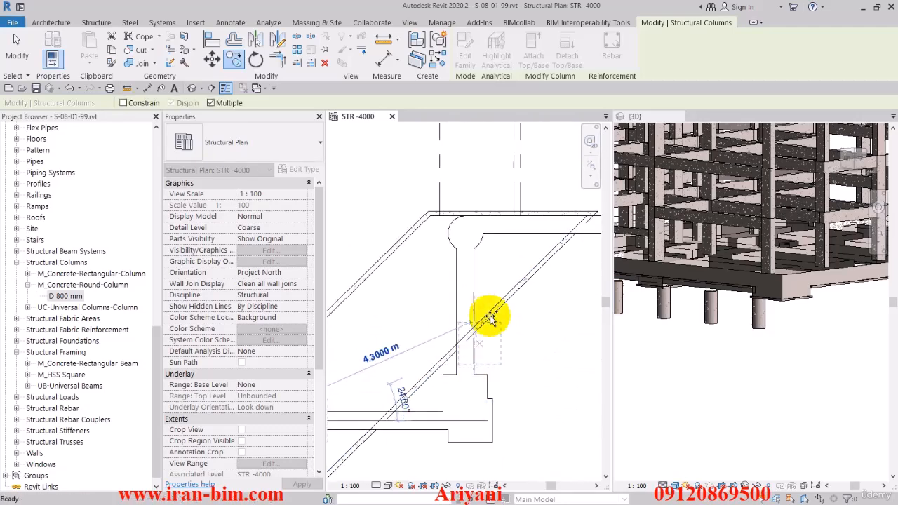
click(449, 233)
scroll(439, 299, down, 3)
middle_drag(541, 300, 507, 365)
scroll(432, 327, up, 2)
scroll(440, 310, up, 2)
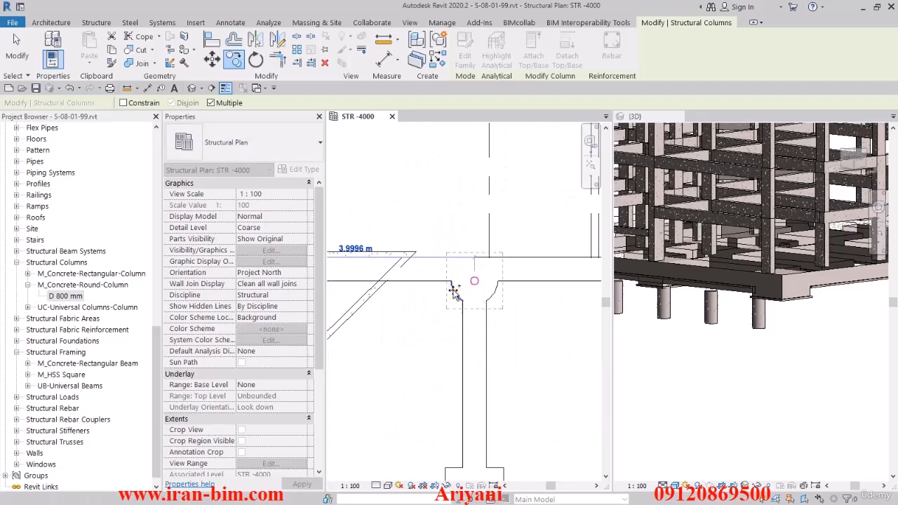
click(453, 291)
- Continue copying the pile to the rounded nodes along the northern edge between grid FG and grid K
scroll(452, 305, down, 2)
middle_drag(541, 327, 396, 336)
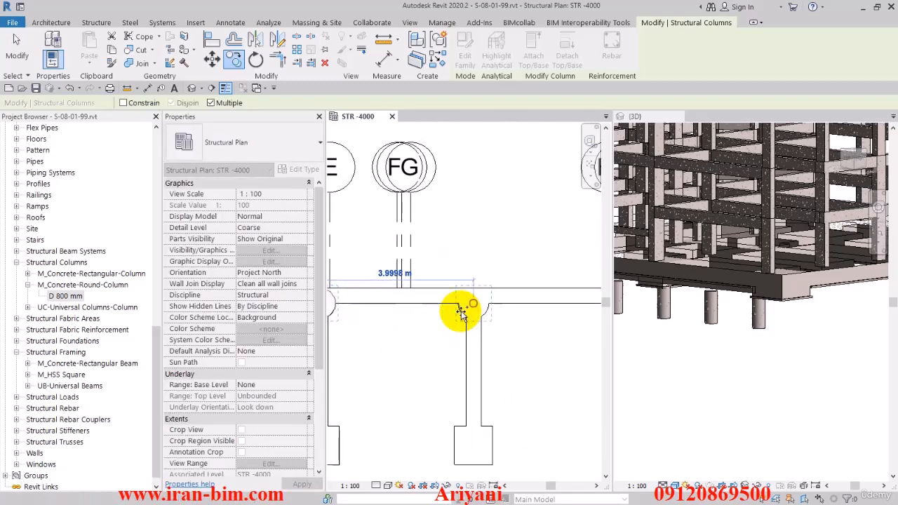
click(461, 313)
middle_drag(461, 313, 421, 346)
click(437, 318)
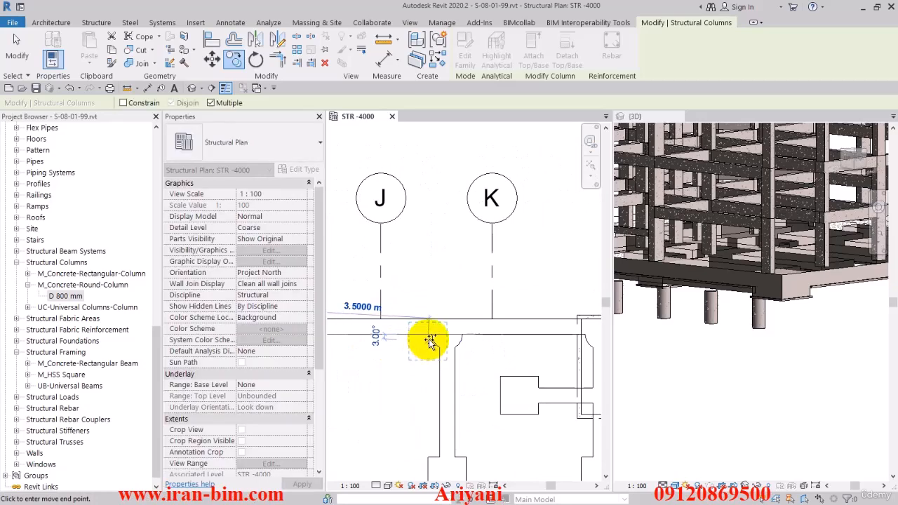
- Place pile copies at the two rounded nodes inside the rectangular pit outline near grid L1
middle_drag(540, 362, 425, 375)
scroll(435, 373, up, 2)
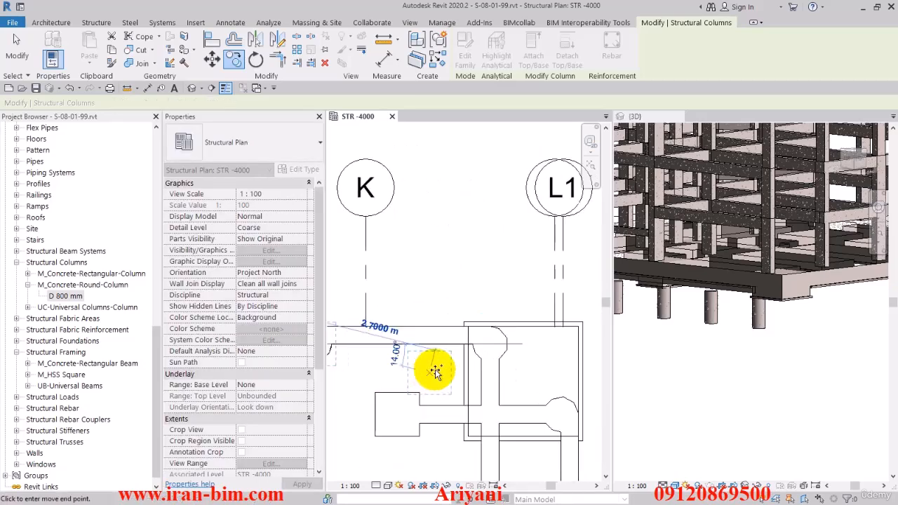
click(488, 369)
middle_drag(525, 398, 403, 327)
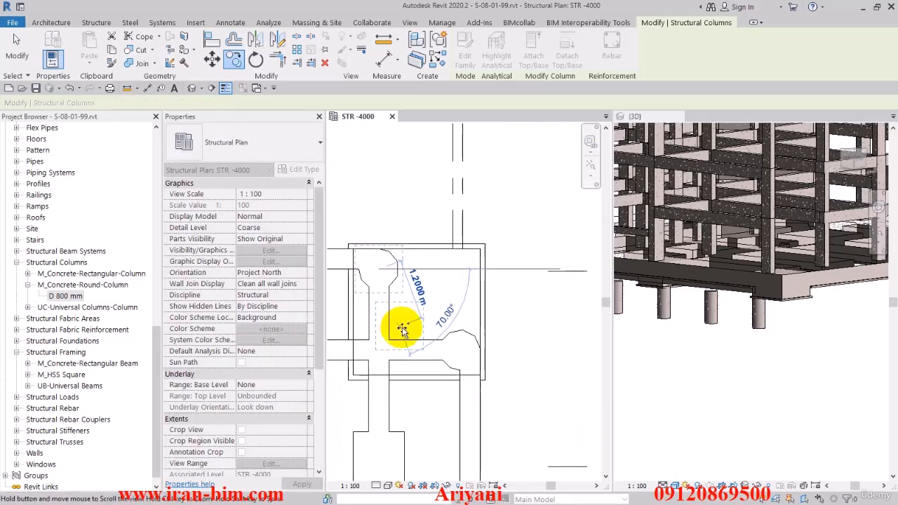
click(450, 370)
- Copy the pile to the next two rounded nodes south along the foundation's eastern edge
scroll(475, 349, down, 4)
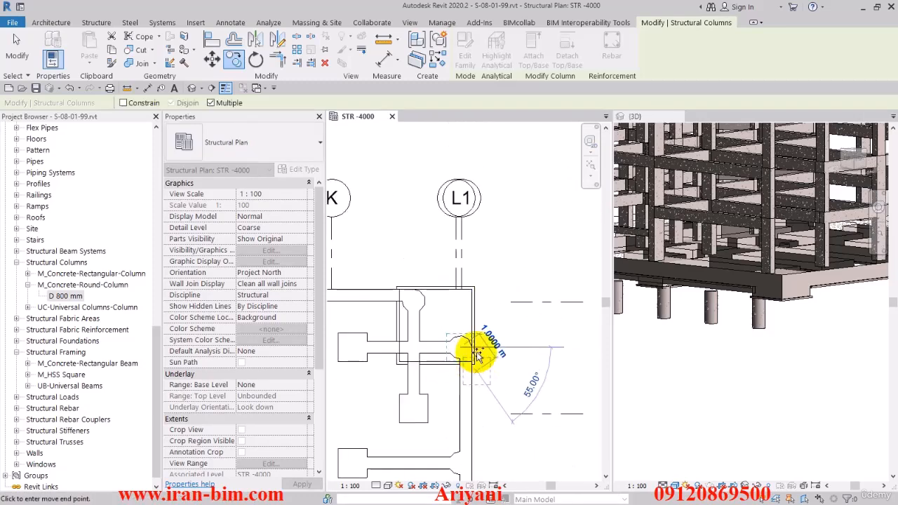
middle_drag(497, 372, 505, 242)
scroll(477, 309, up, 5)
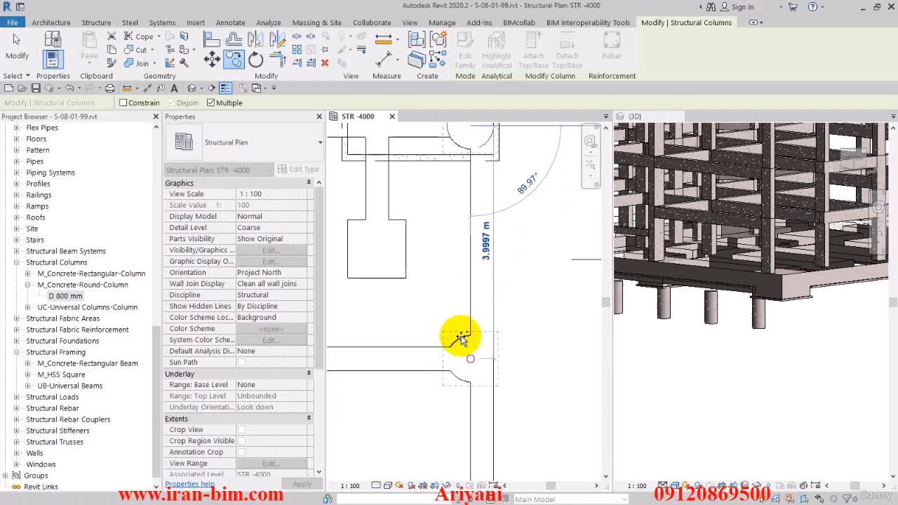
click(462, 340)
middle_drag(475, 401, 545, 136)
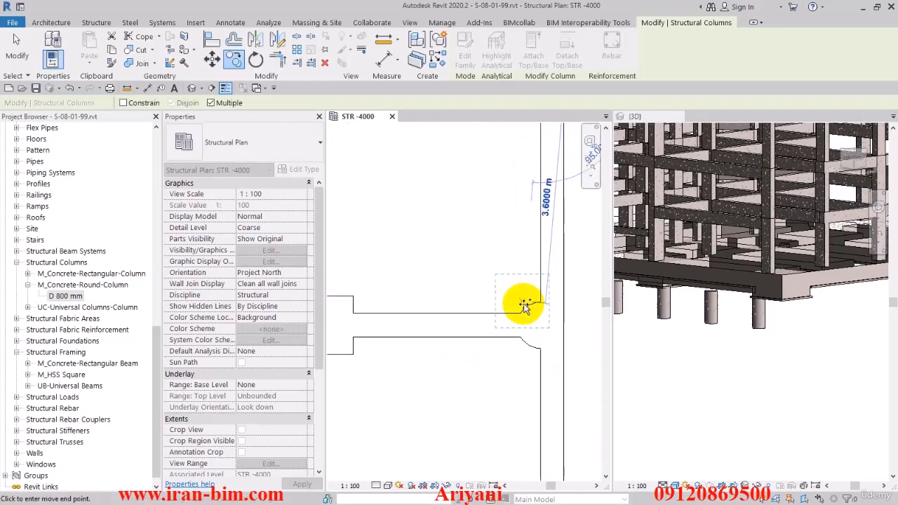
click(527, 308)
- Copy the pile to the remaining rounded nodes down the eastern edge, including the southeast corner, and end the copying
middle_drag(515, 359, 498, 152)
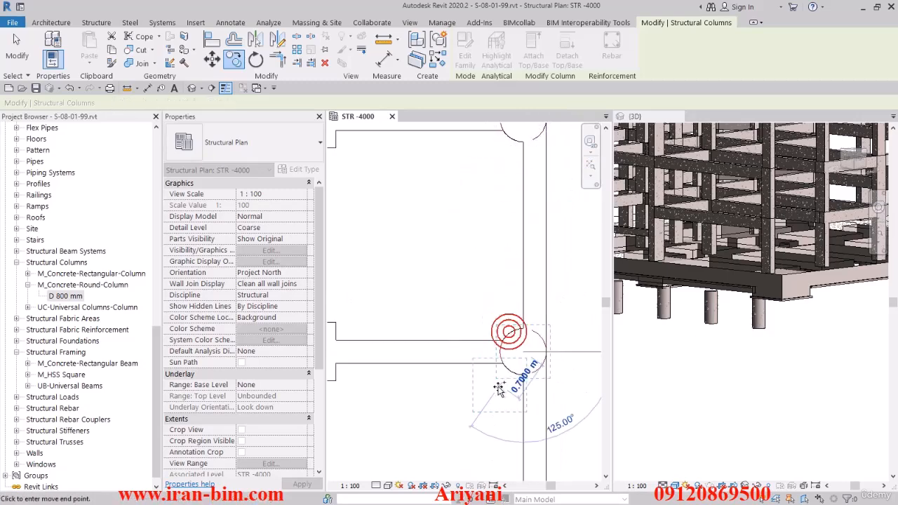
middle_drag(461, 334, 442, 142)
click(459, 377)
click(437, 350)
middle_drag(441, 407, 498, 197)
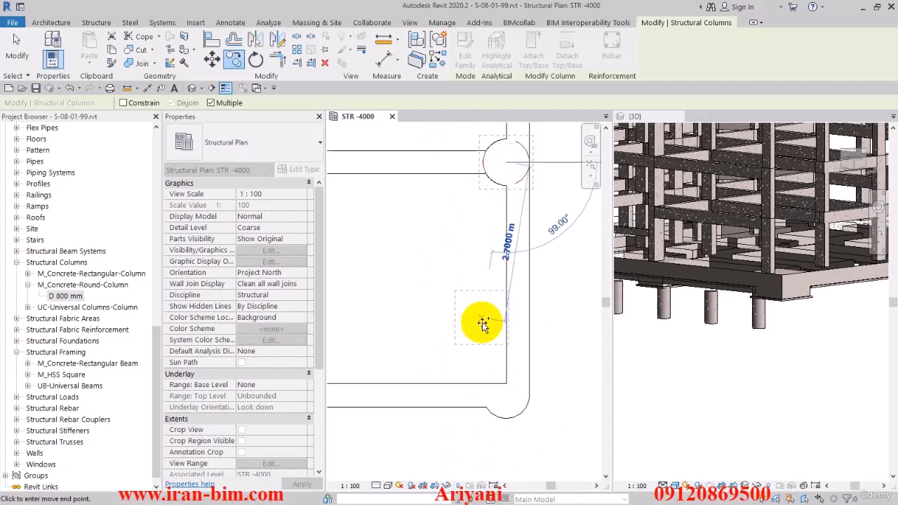
click(509, 417)
scroll(515, 309, down, 7)
middle_drag(513, 297, 529, 377)
key(Escape)
key(Escape)
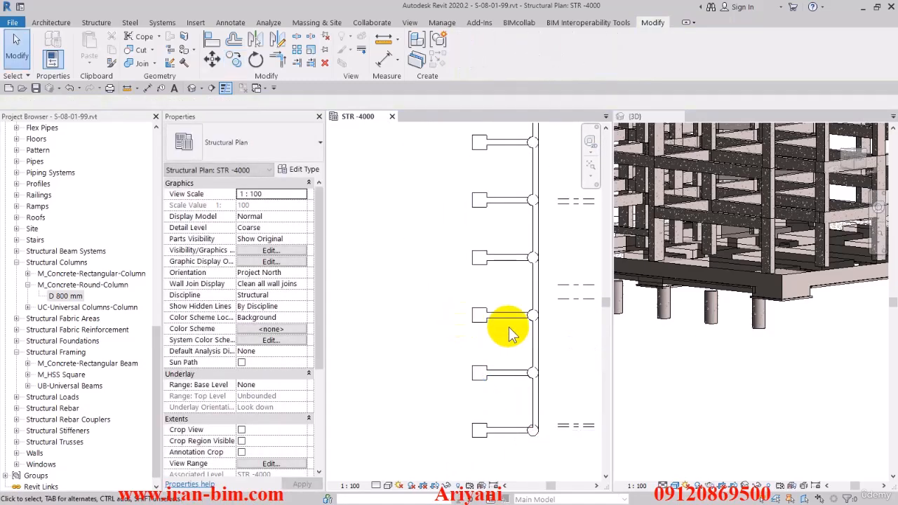
- Turn the 3D view to the front and select all the round piles beneath the foundation together
click(662, 359)
scroll(672, 368, down, 3)
click(867, 175)
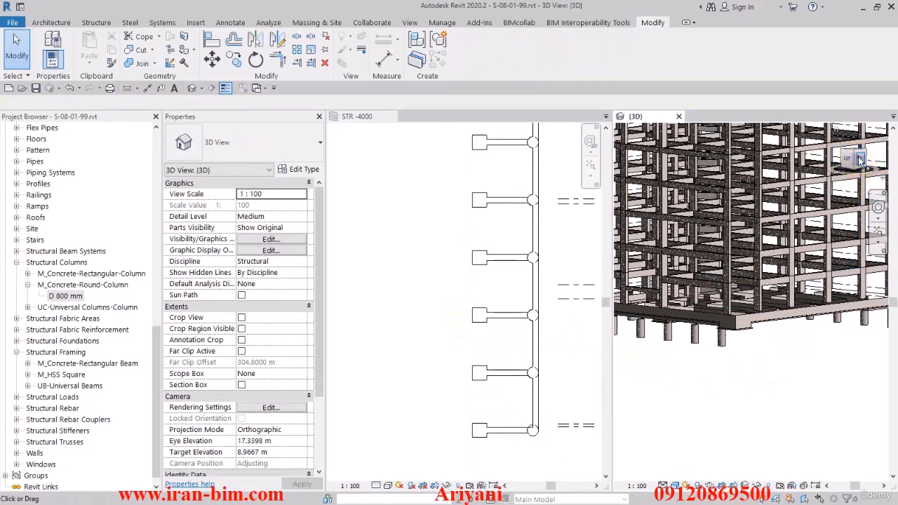
scroll(757, 393, up, 8)
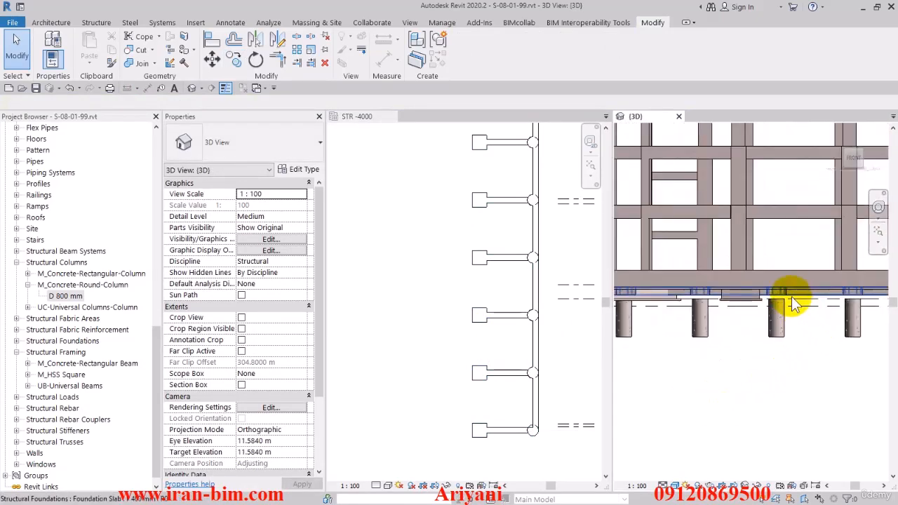
shift+middle_drag(778, 321, 807, 308)
click(854, 158)
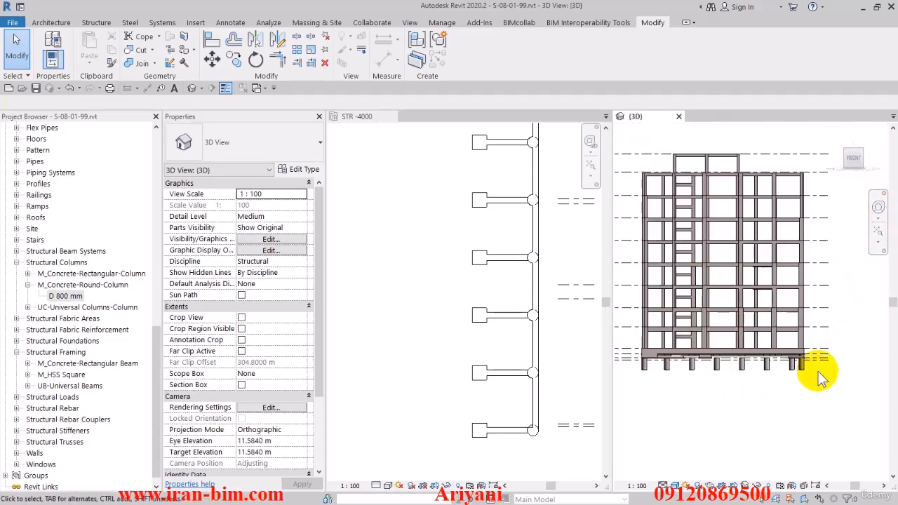
drag(815, 368, 636, 398)
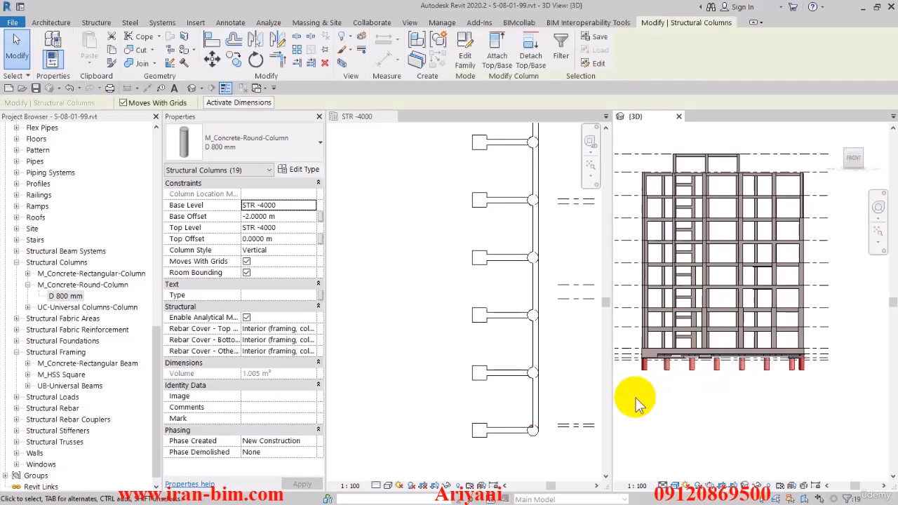
- Clear the current selection and select only the four middle piles beneath the foundation in the front view
click(637, 404)
scroll(746, 371, up, 4)
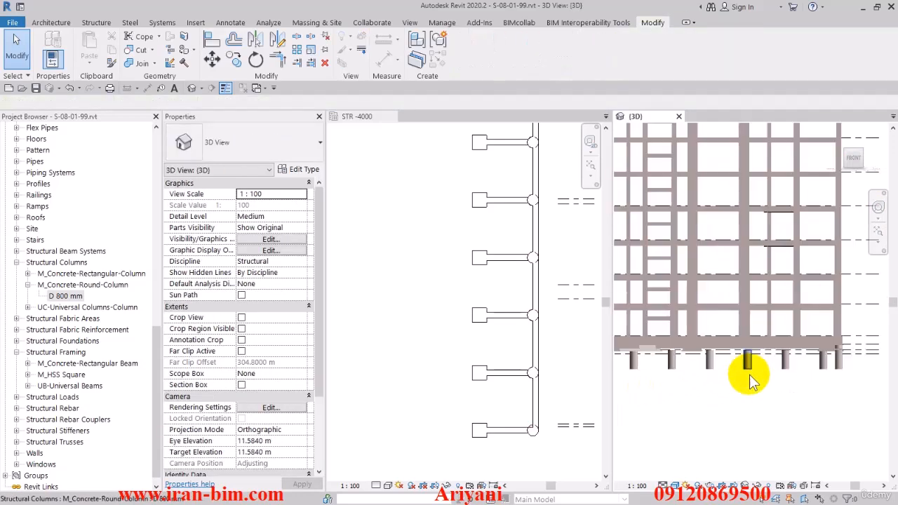
shift+middle_drag(807, 362, 766, 362)
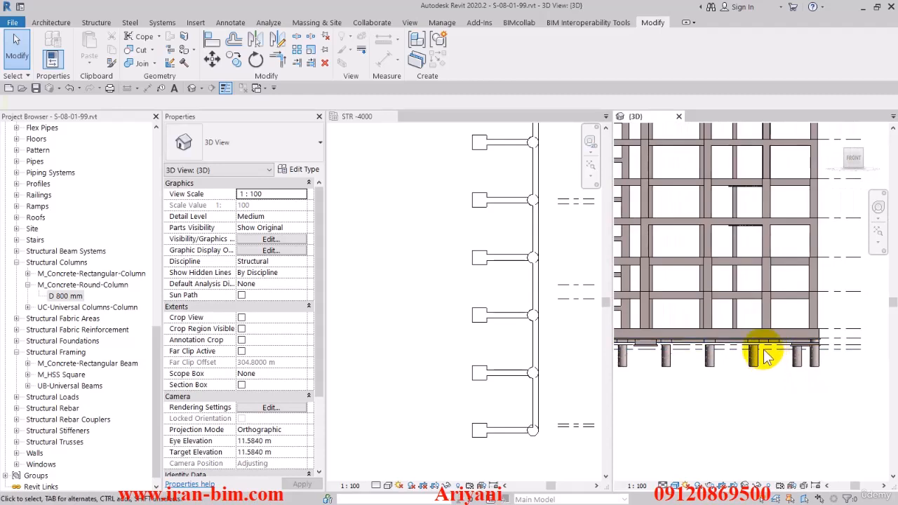
scroll(793, 357, up, 3)
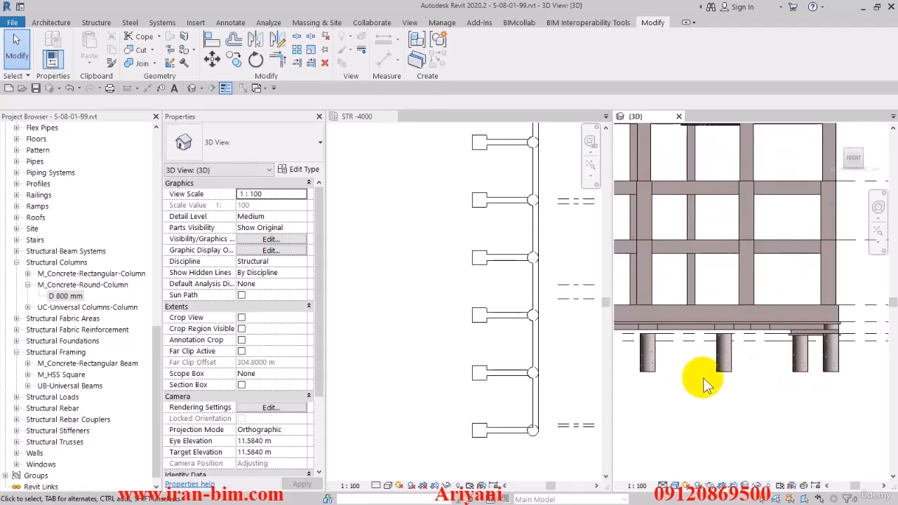
drag(685, 381, 672, 384)
middle_drag(672, 384, 829, 391)
scroll(831, 389, down, 1)
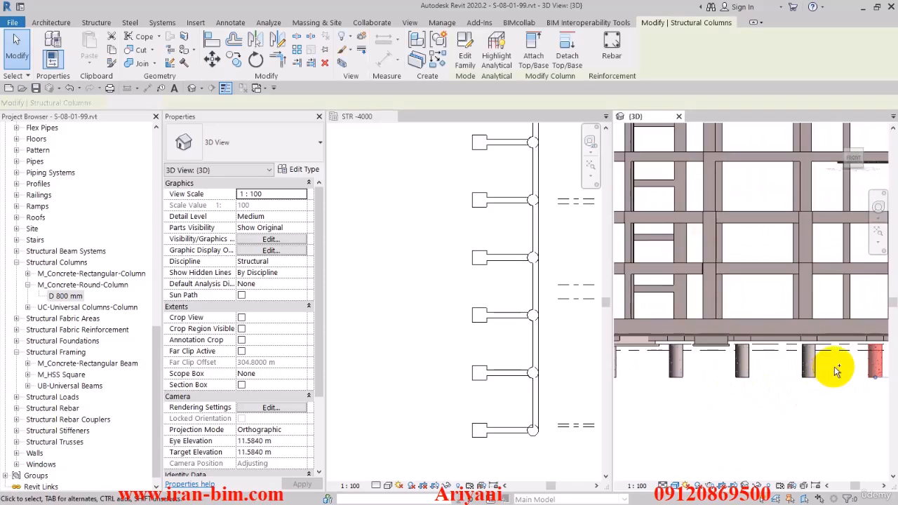
ctrl+drag(834, 367, 650, 405)
middle_drag(650, 405, 796, 407)
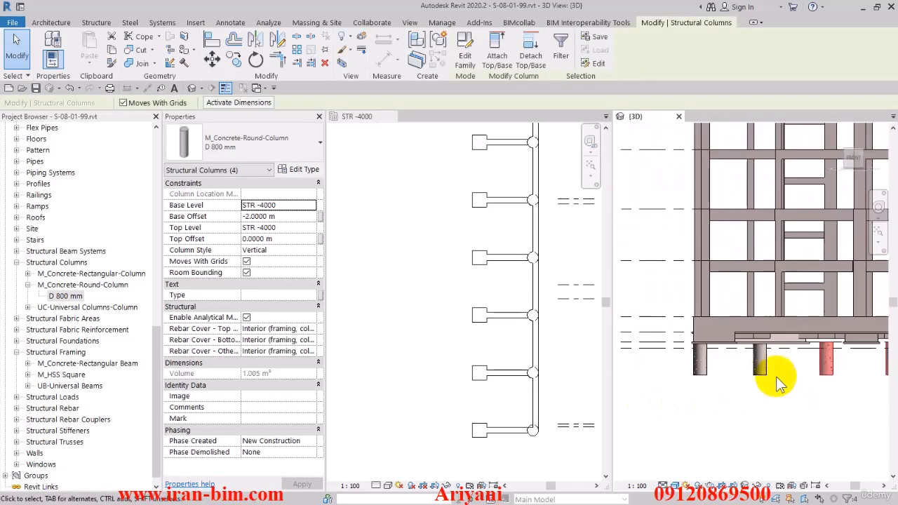
- Set the base level of the four selected piles to STR -3400
middle_drag(858, 381, 751, 379)
shift+middle_drag(617, 232, 681, 372)
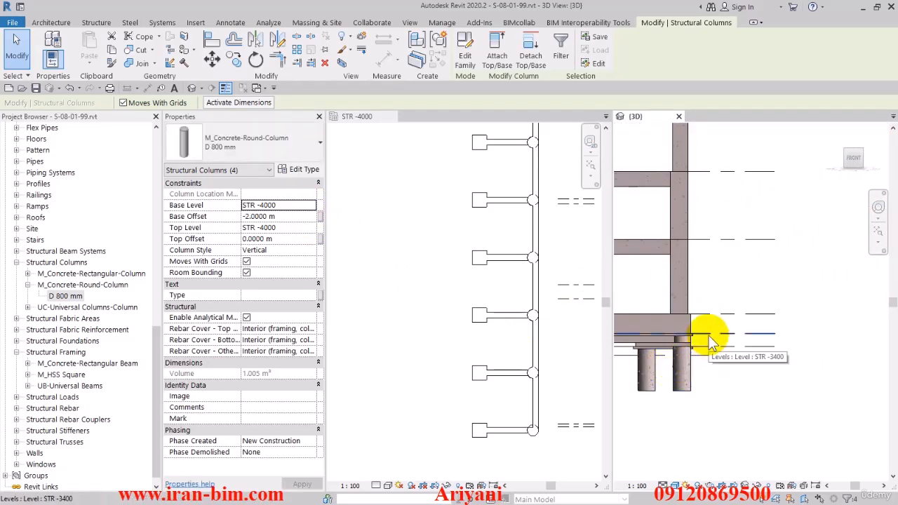
click(311, 206)
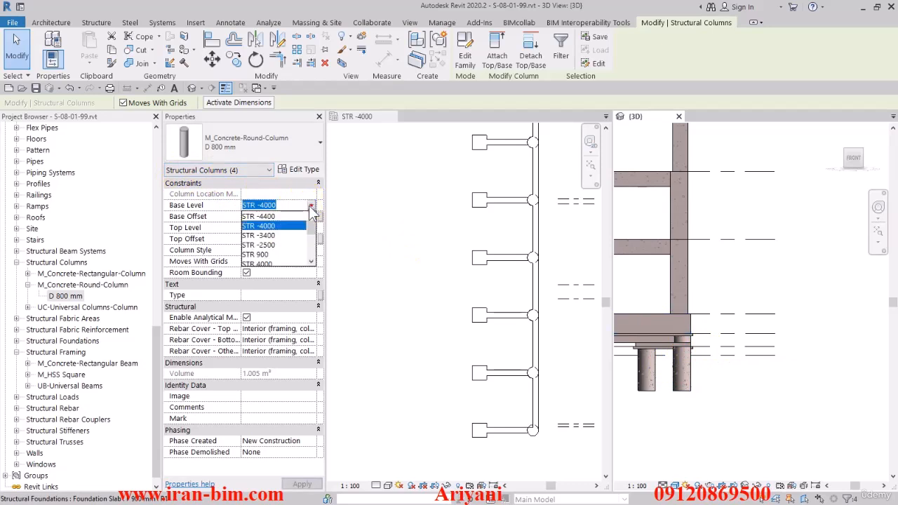
click(273, 236)
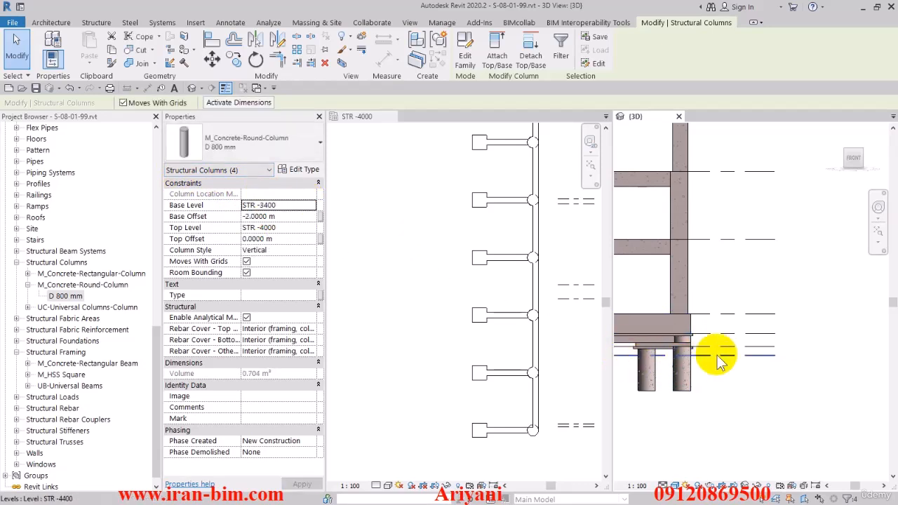
scroll(695, 361, down, 5)
scroll(680, 360, up, 5)
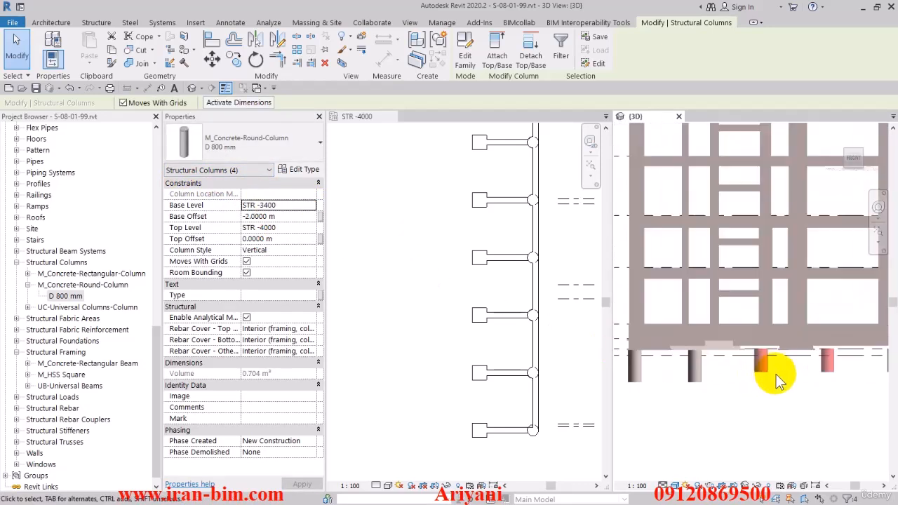
middle_drag(830, 372, 802, 365)
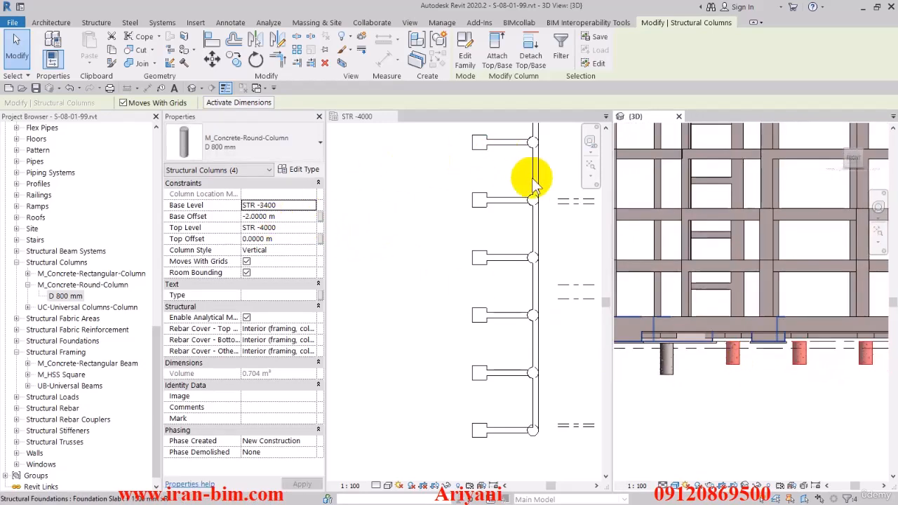
- Turn the 3D view to the left side, check the piles along the foundation and clear the selection
click(842, 164)
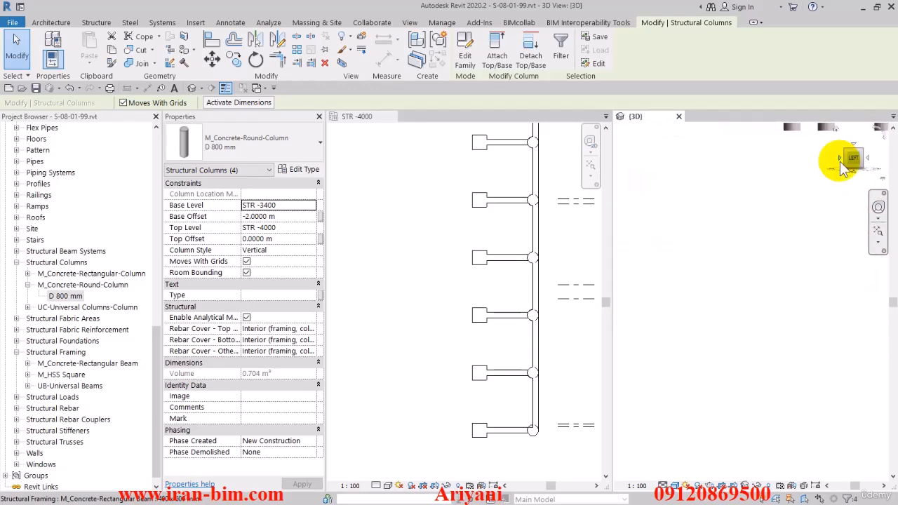
scroll(726, 329, down, 3)
middle_drag(811, 349, 652, 344)
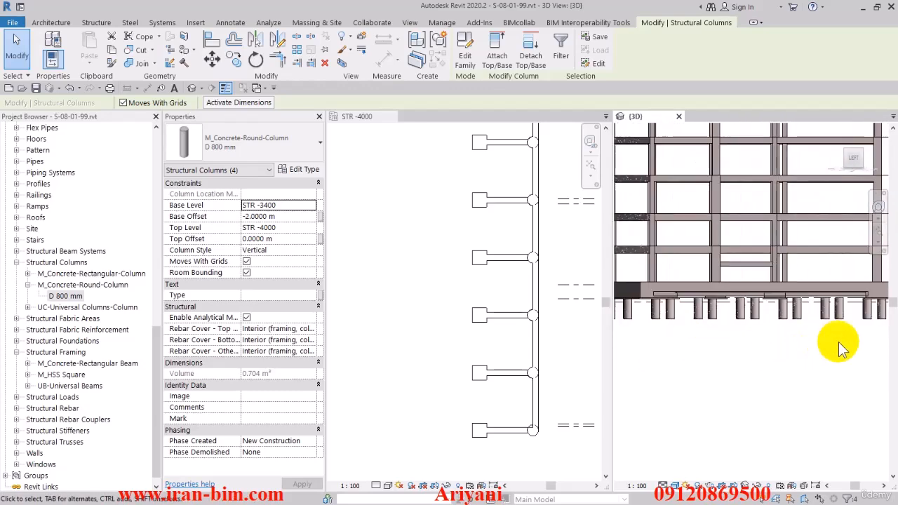
middle_drag(839, 343, 751, 333)
scroll(750, 329, up, 2)
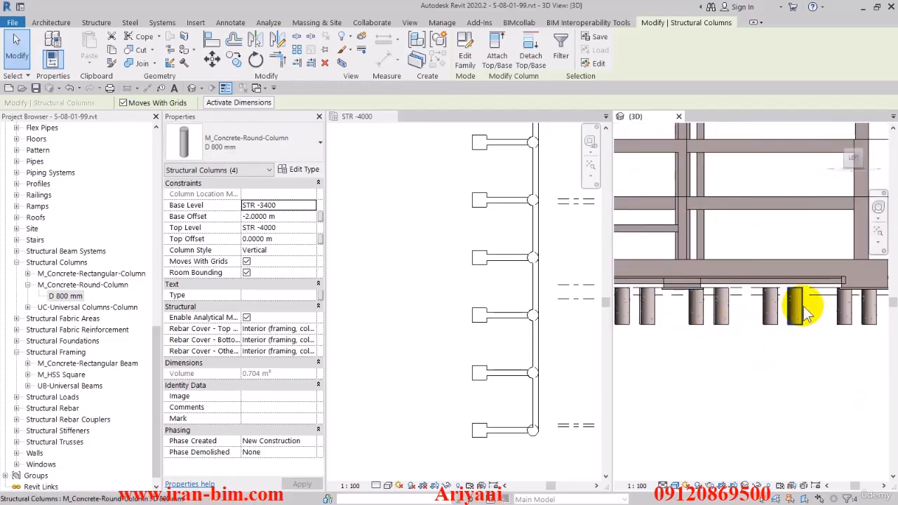
middle_drag(837, 336, 778, 337)
click(769, 370)
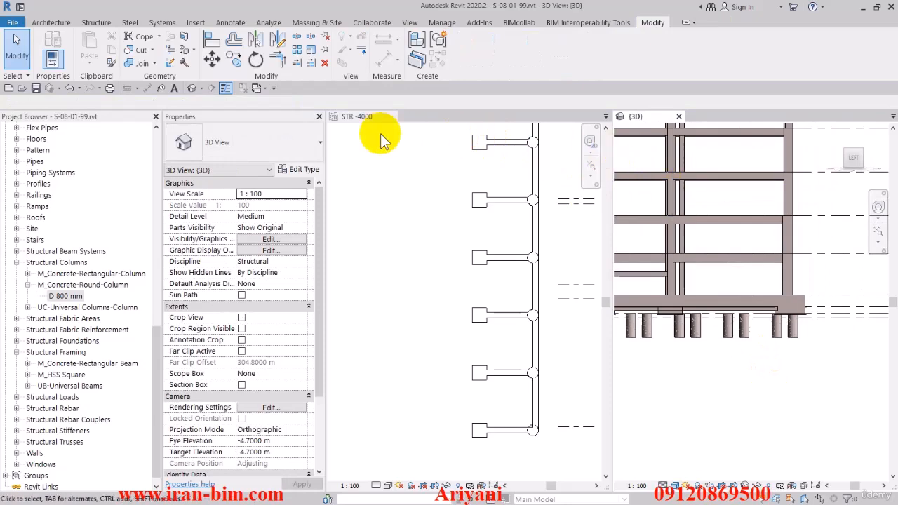
- Close the STR -4000 plan view and save the project with the whole building shown in 3D
click(392, 116)
shift+middle_drag(453, 180, 665, 395)
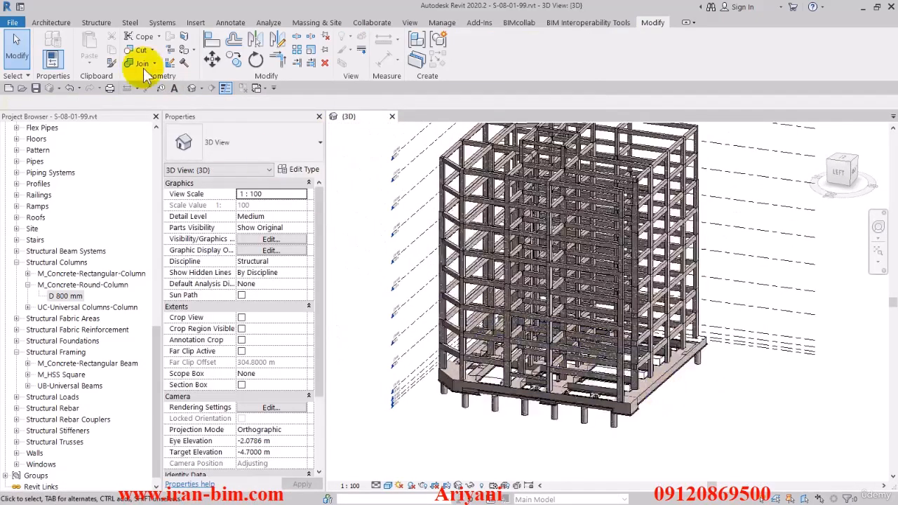
click(35, 88)
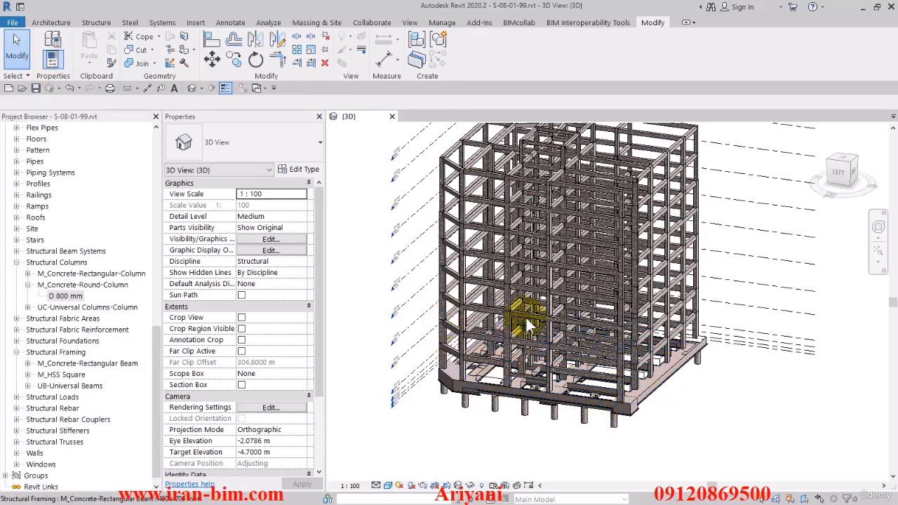
shift+middle_drag(531, 319, 453, 193)
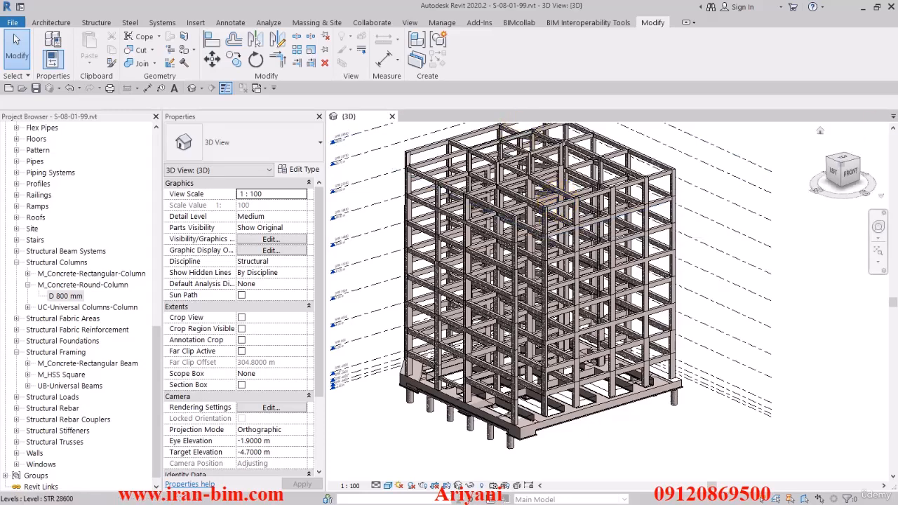
- Switch to the AutoCAD drawing 98.02.02.dwg and look over the retaining structure, foundation and beam detail sheets
drag(897, 126, 439, 1)
scroll(430, 338, down, 10)
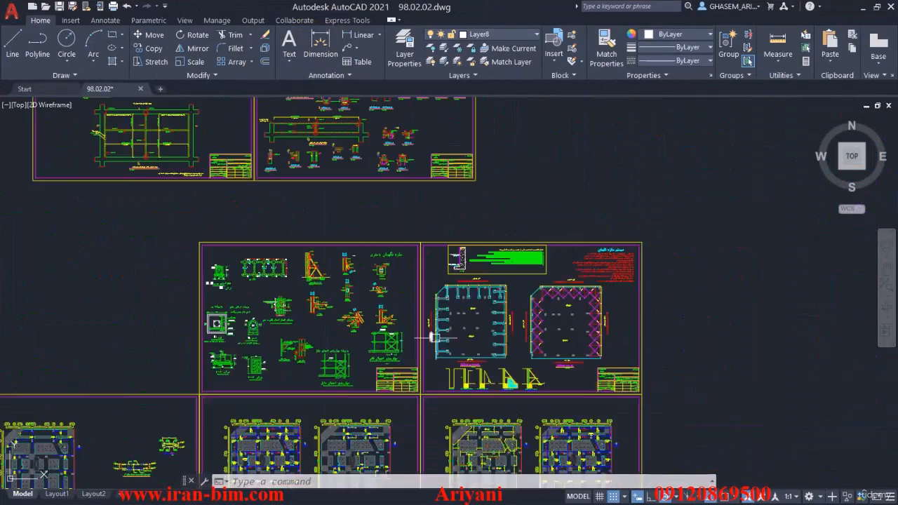
middle_drag(452, 349, 482, 145)
middle_drag(463, 316, 468, 261)
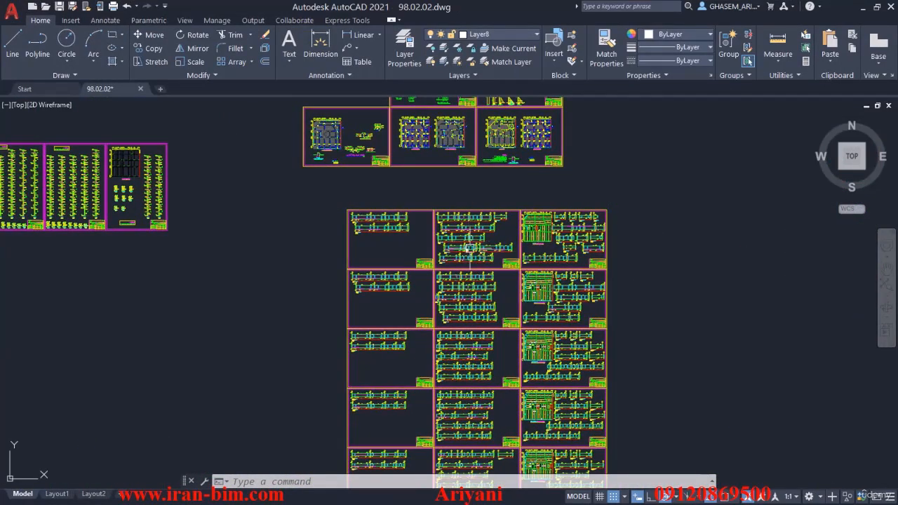
scroll(436, 217, up, 2)
scroll(488, 214, up, 2)
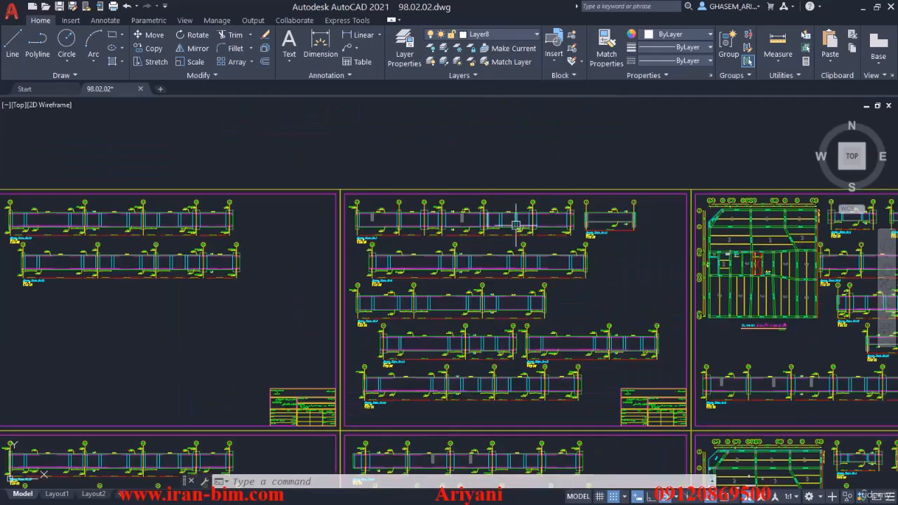
scroll(516, 226, down, 3)
mouse_move(497, 299)
middle_down()
mouse_move(521, 172)
mouse_move(521, 259)
middle_up()
scroll(567, 243, down, 3)
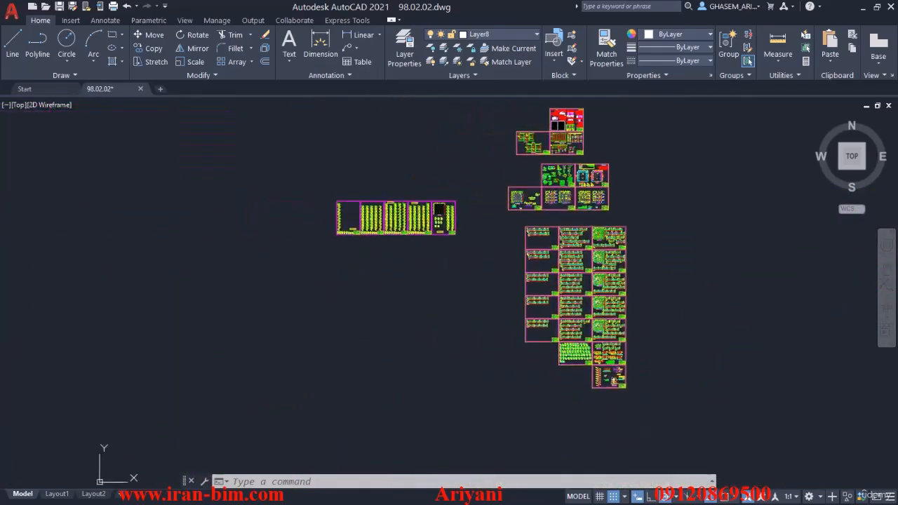
scroll(568, 244, up, 3)
scroll(571, 245, up, 3)
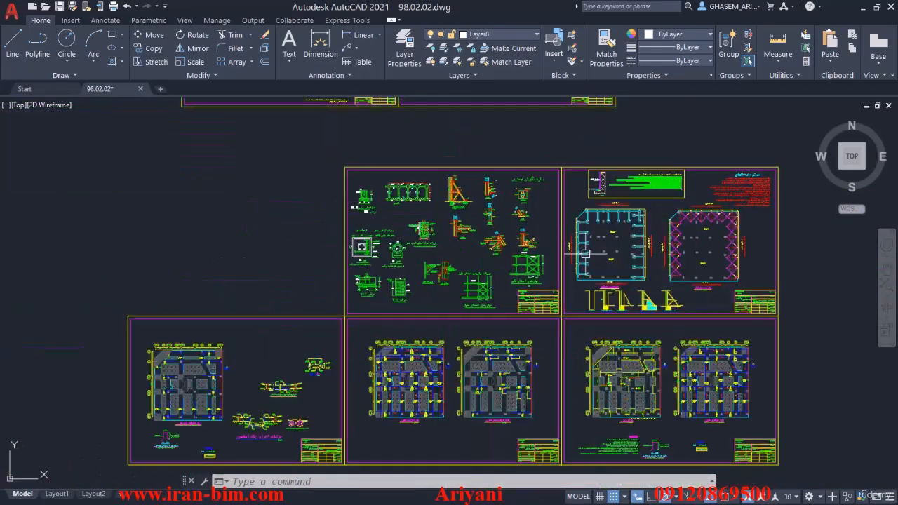
- Examine the row of column detail sheets in the drawing and compare it with the complete sheet set
scroll(629, 260, down, 3)
mouse_move(436, 330)
middle_down()
mouse_move(469, 304)
mouse_move(524, 292)
middle_up()
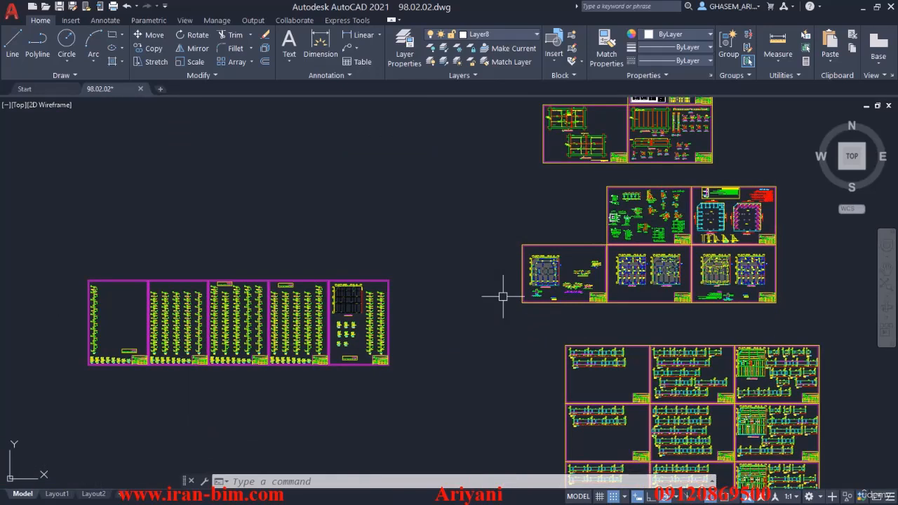
middle_drag(246, 325, 268, 323)
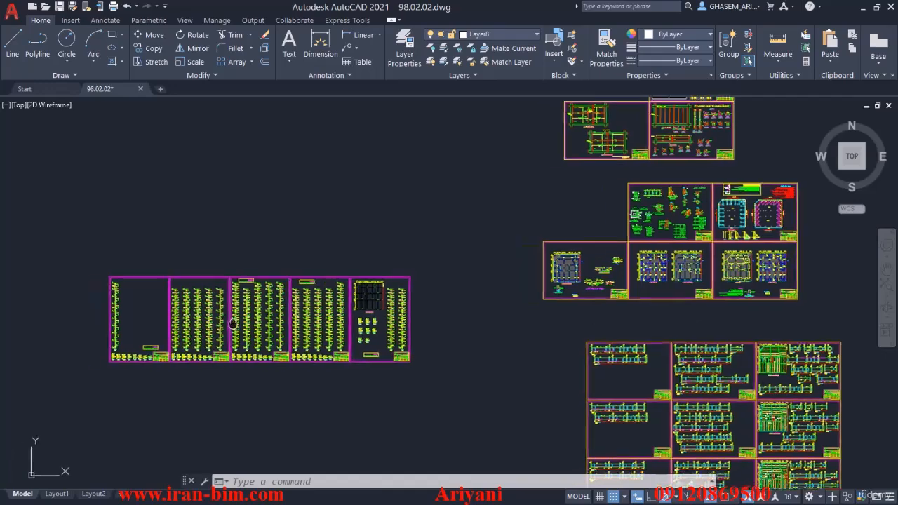
scroll(267, 323, up, 5)
scroll(421, 321, down, 3)
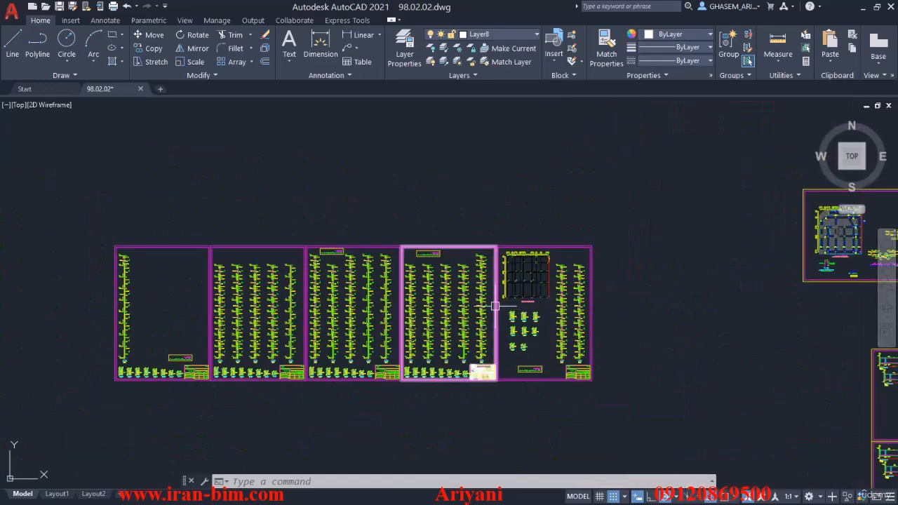
scroll(505, 258, up, 2)
middle_drag(284, 308, 501, 287)
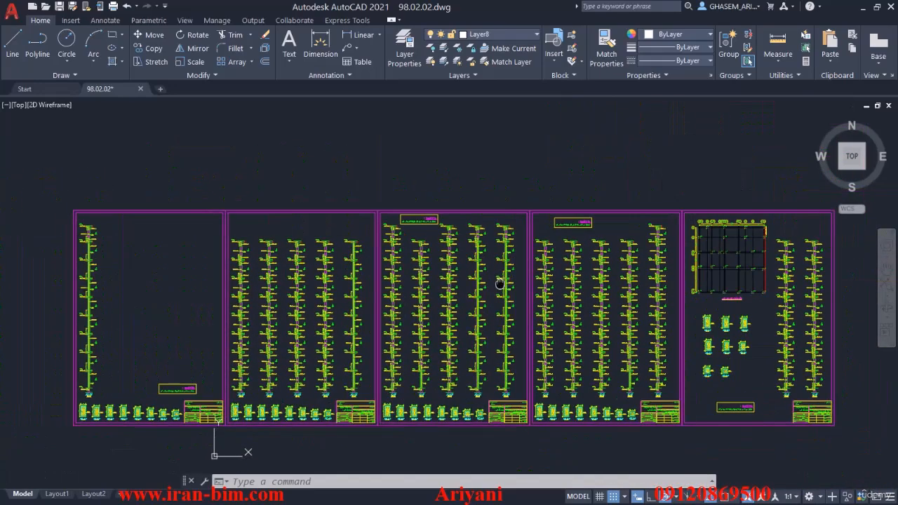
scroll(536, 259, down, 3)
middle_drag(696, 295, 522, 244)
scroll(592, 262, down, 3)
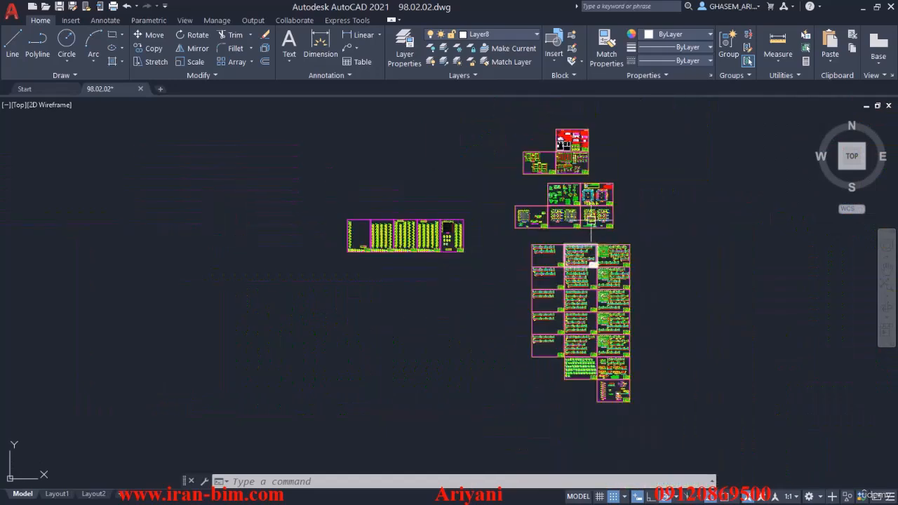
scroll(605, 384, up, 2)
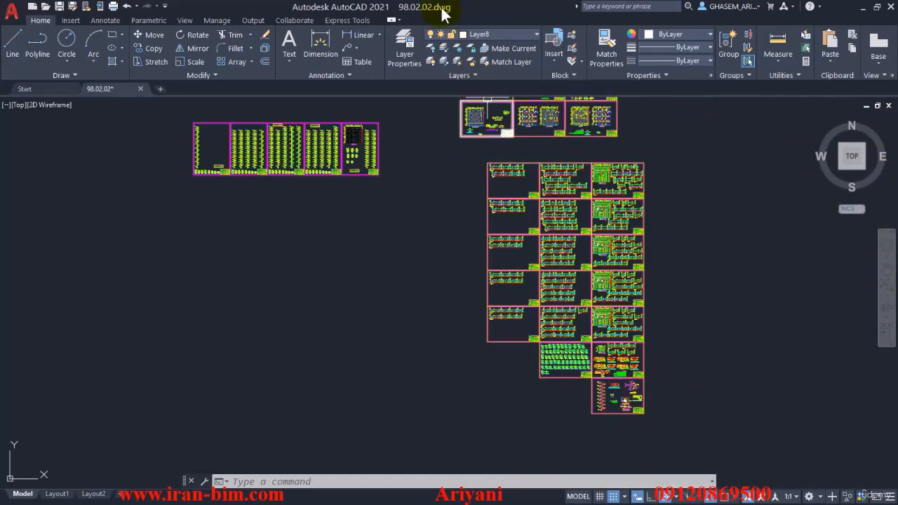
- Switch back to the Revit model and inspect the foundation and piles from the chamfered corner
drag(442, 8, 897, 42)
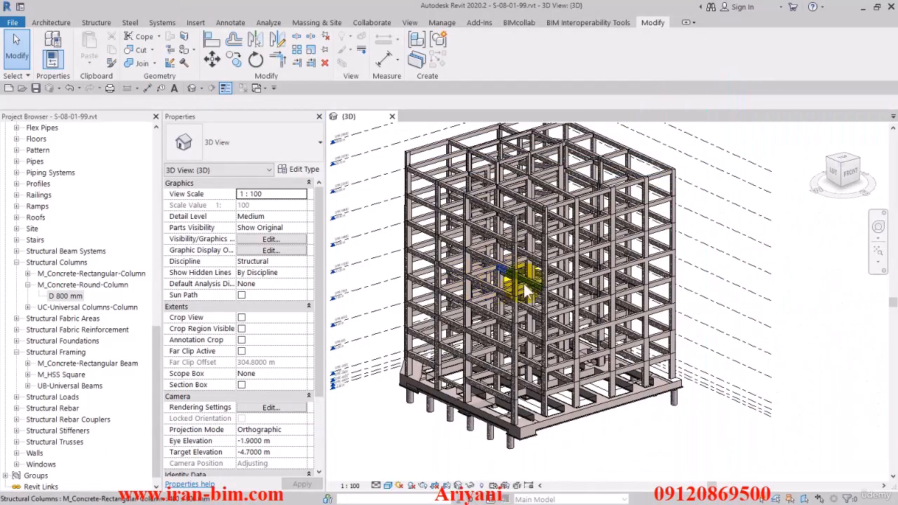
shift+middle_drag(495, 318, 652, 374)
scroll(541, 391, up, 5)
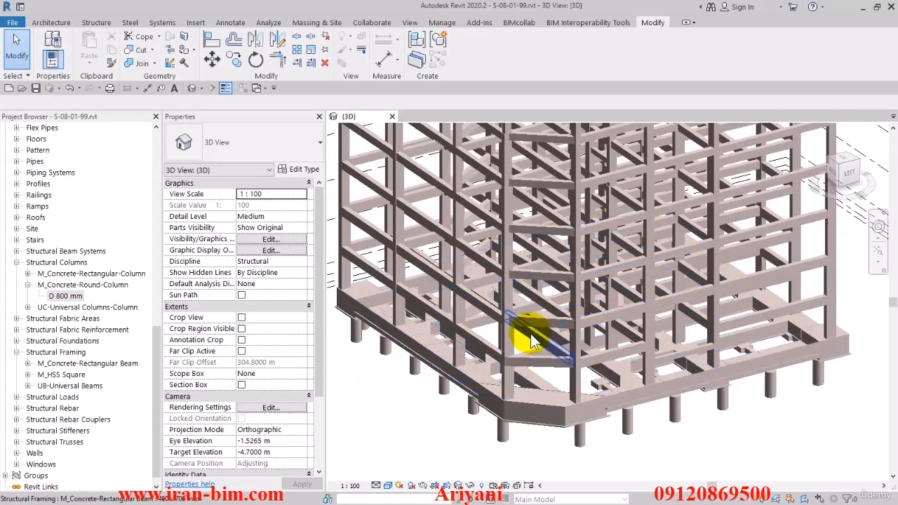